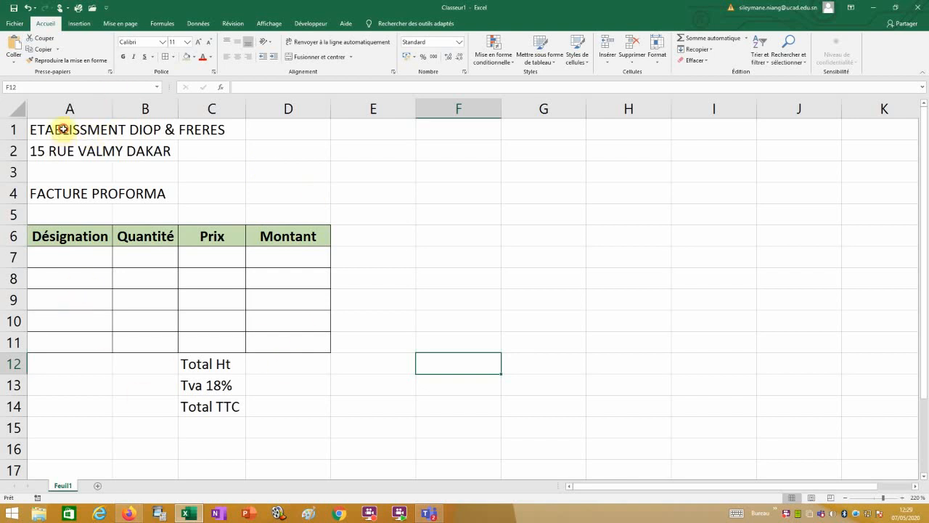
Step: Merge and centre the company name across A1:D1 and format it in bold Algerian
drag(62, 130, 302, 126)
click(314, 58)
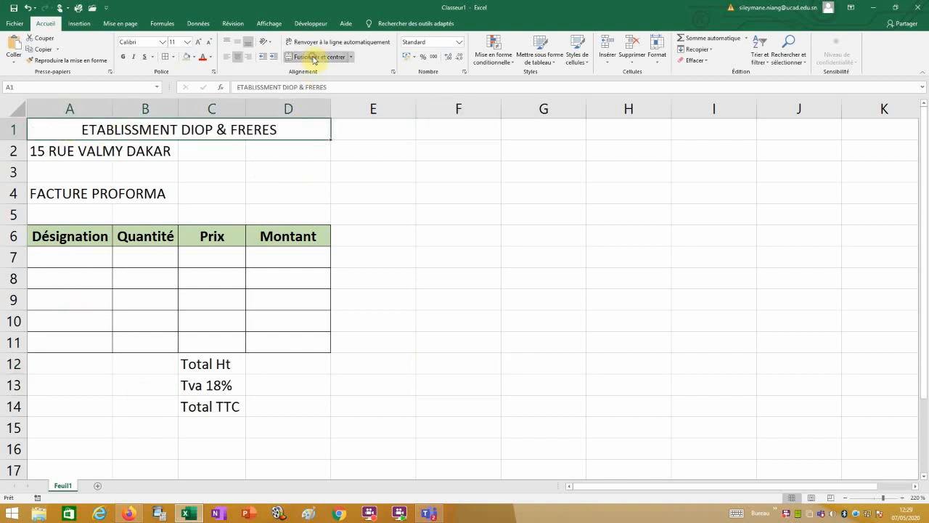
click(123, 56)
click(164, 44)
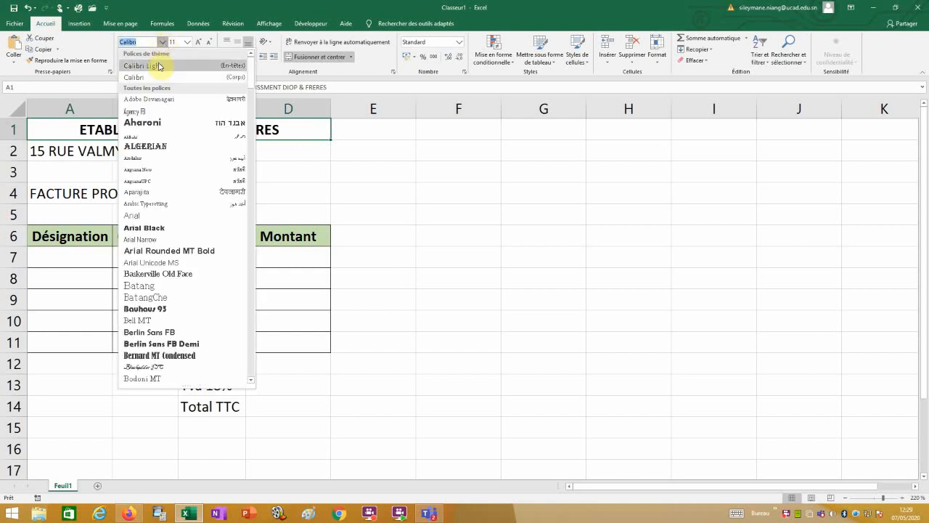
click(150, 145)
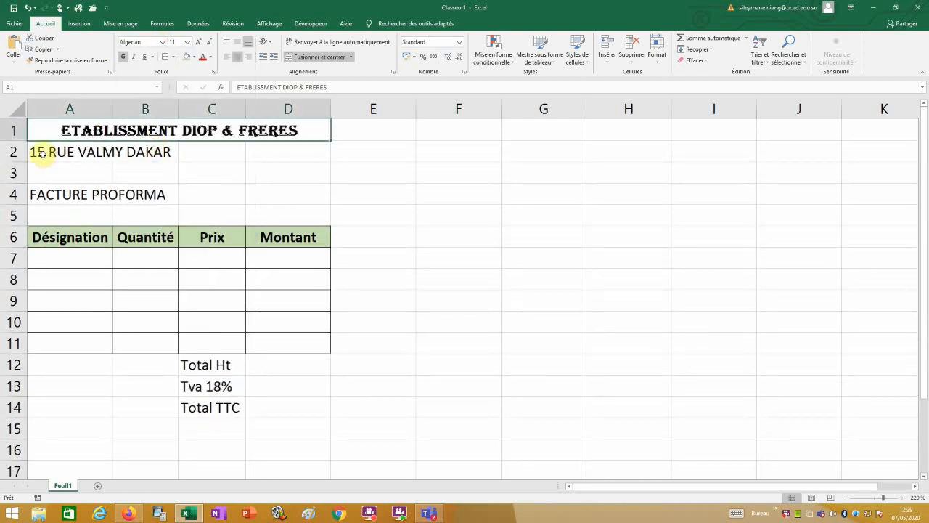
Step: Merge and centre the address line across A2:D2 and colour its text blue
drag(40, 151, 264, 141)
click(311, 58)
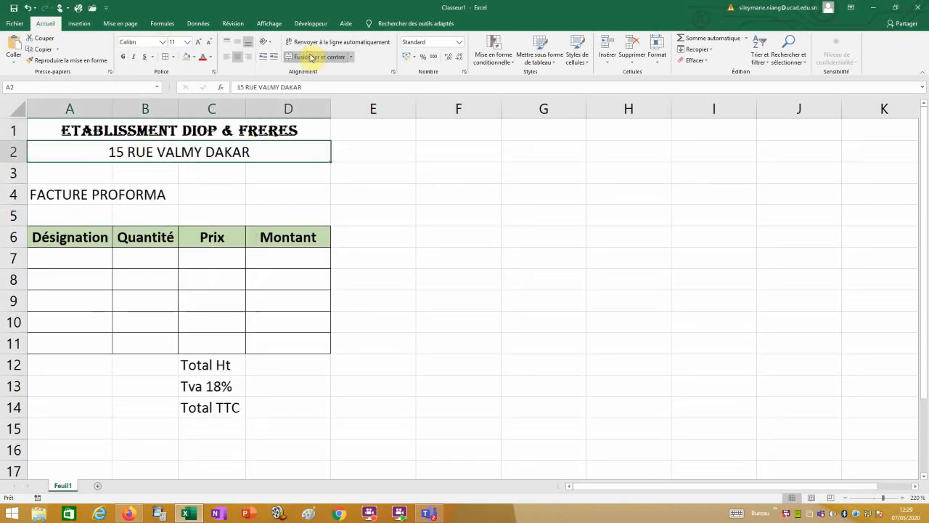
click(210, 57)
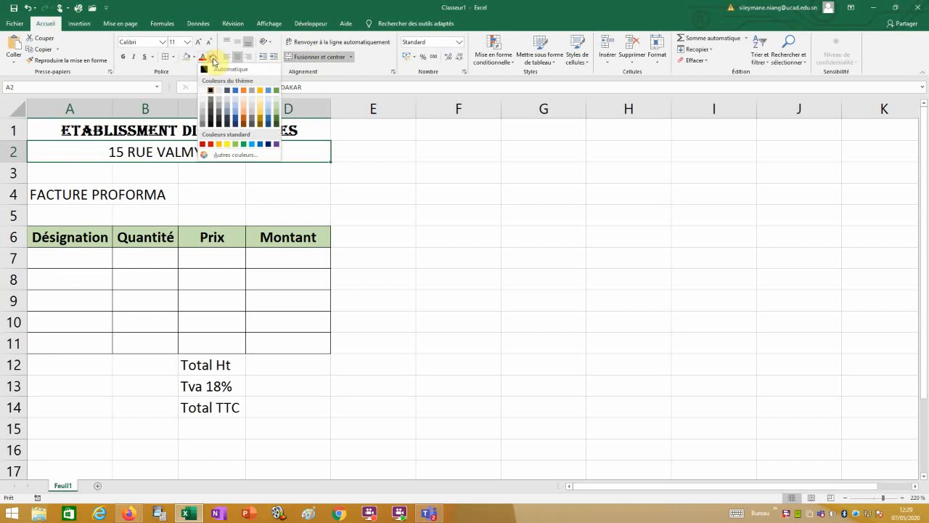
click(239, 92)
Step: Make the FACTURE PROFORMA heading in A4 bold and increase its font size to 14
click(40, 195)
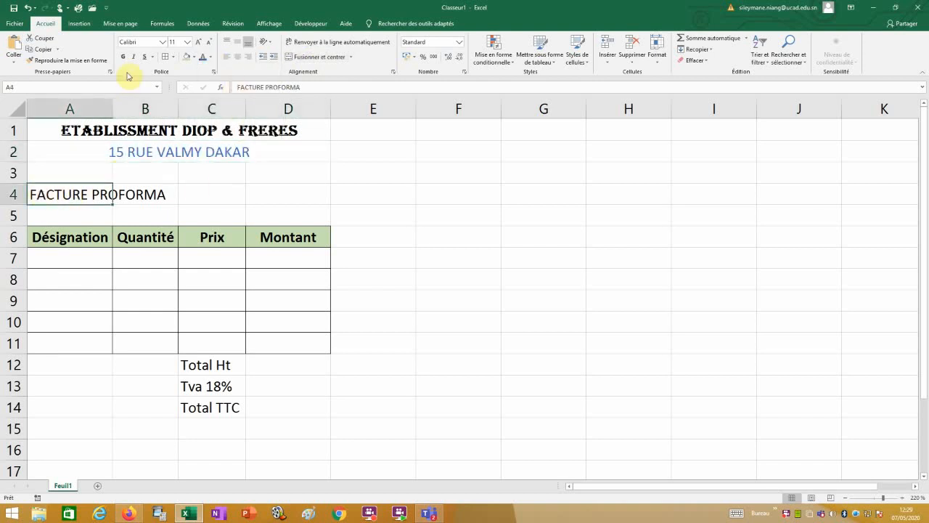
click(123, 56)
click(200, 42)
click(202, 43)
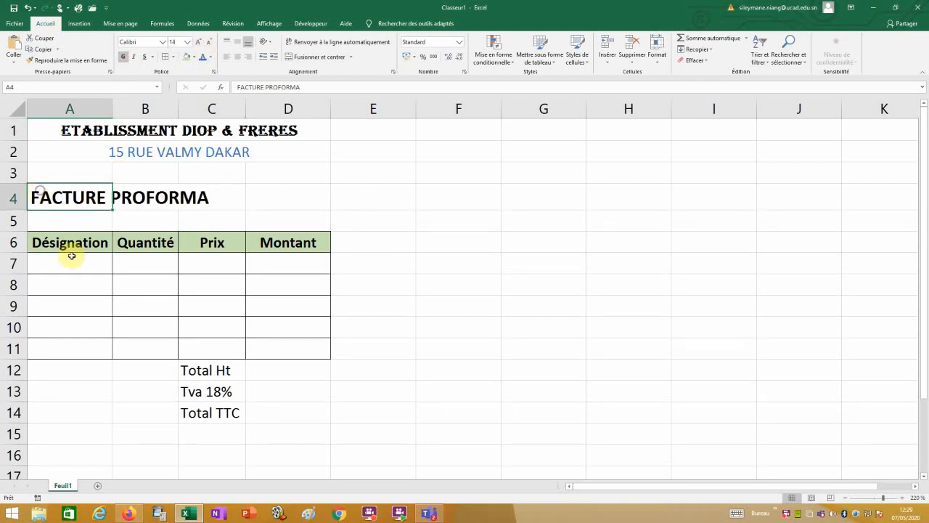
Step: Apply all borders to the empty total cells D12:D14
click(283, 370)
drag(283, 369, 290, 413)
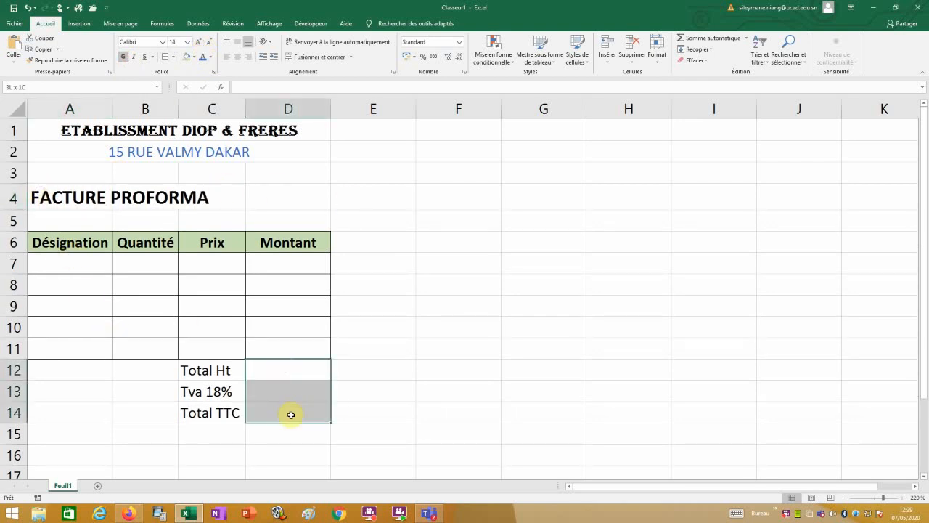
click(166, 60)
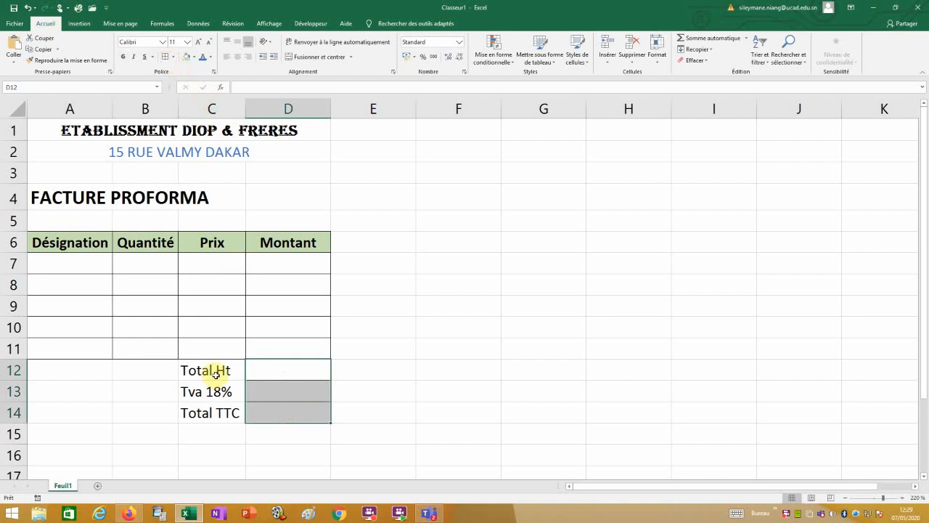
Step: Format the total labels in C12:C14 as bold, italic and right-aligned
drag(212, 372, 215, 408)
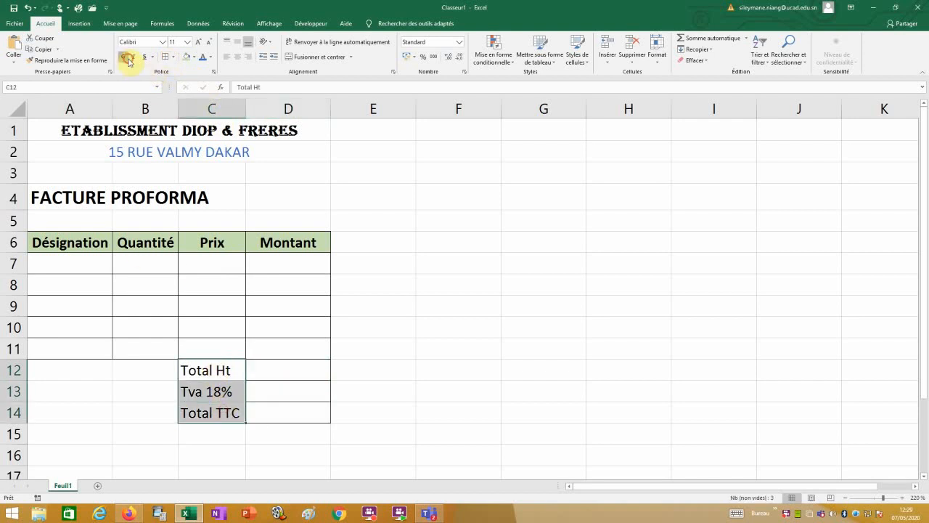
click(122, 56)
click(133, 56)
click(248, 60)
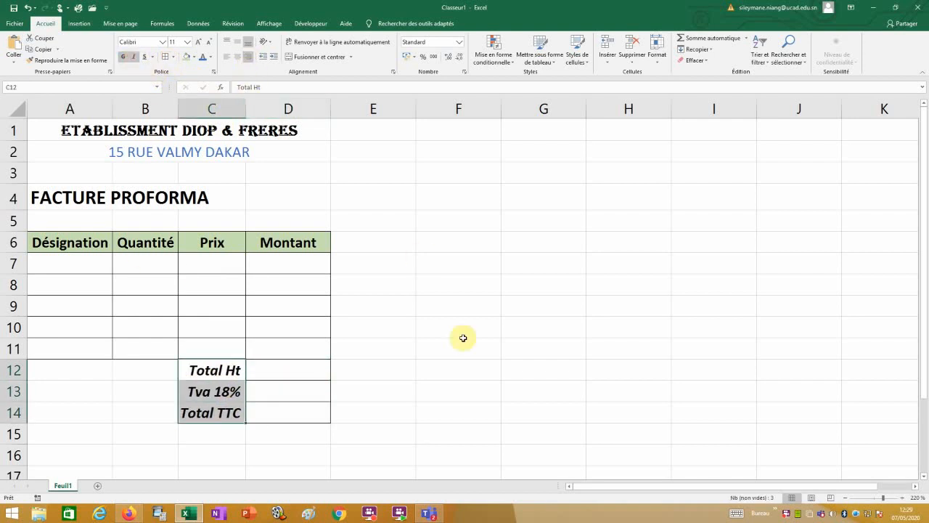
click(461, 337)
Step: Merge A12:B14 into one block with thick outside borders and the header's light green fill
drag(63, 371, 147, 419)
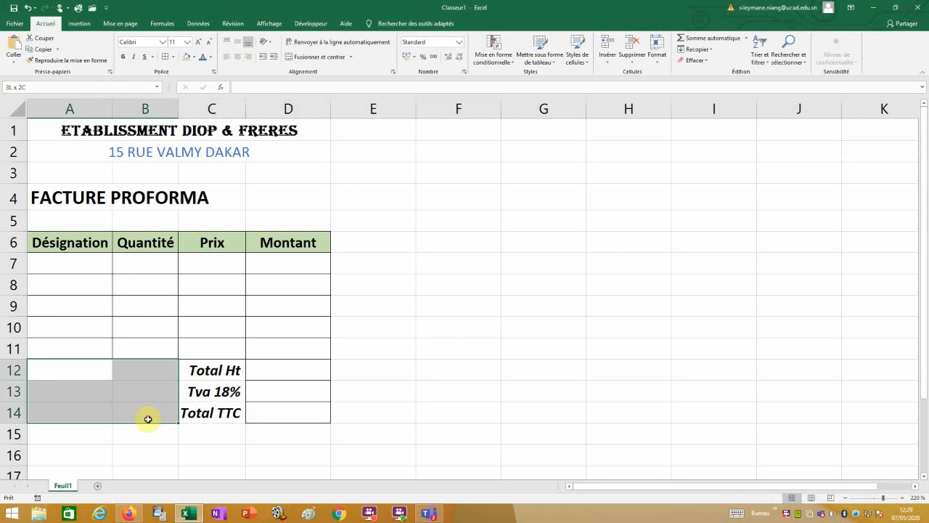
click(317, 57)
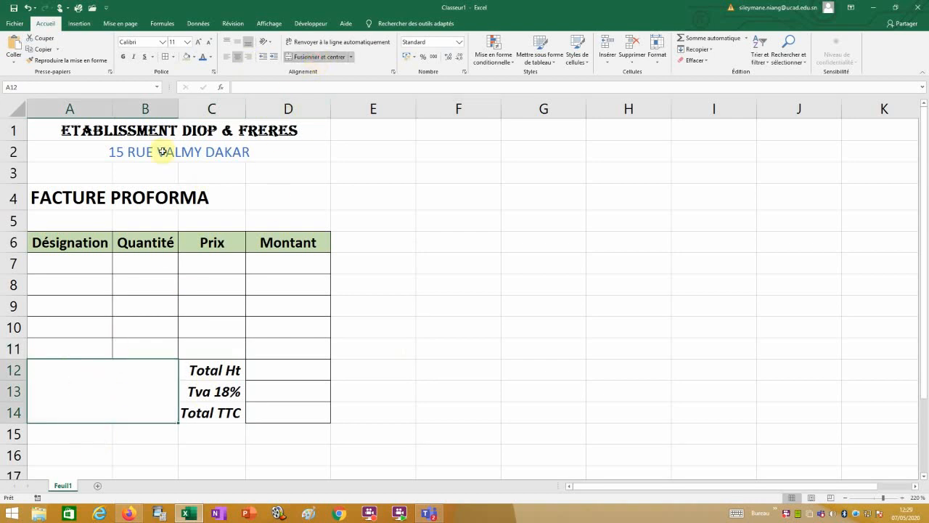
click(172, 57)
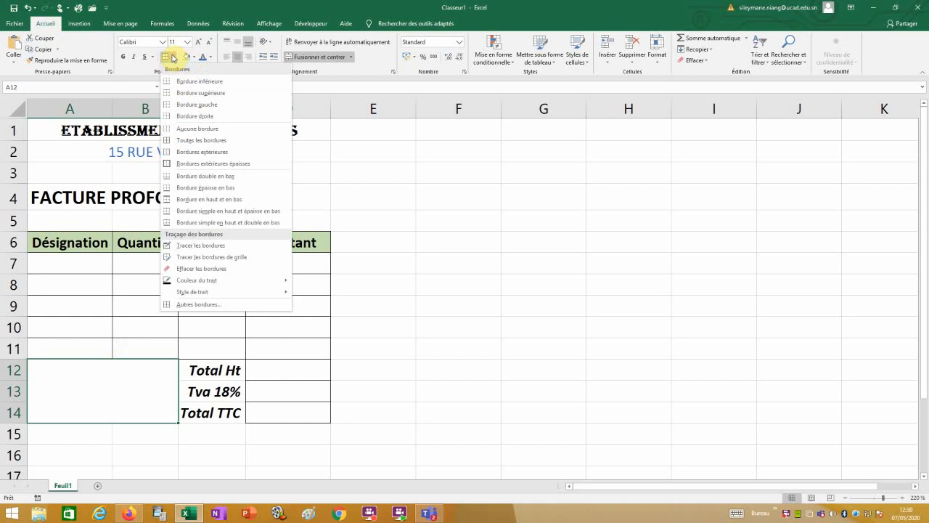
click(186, 164)
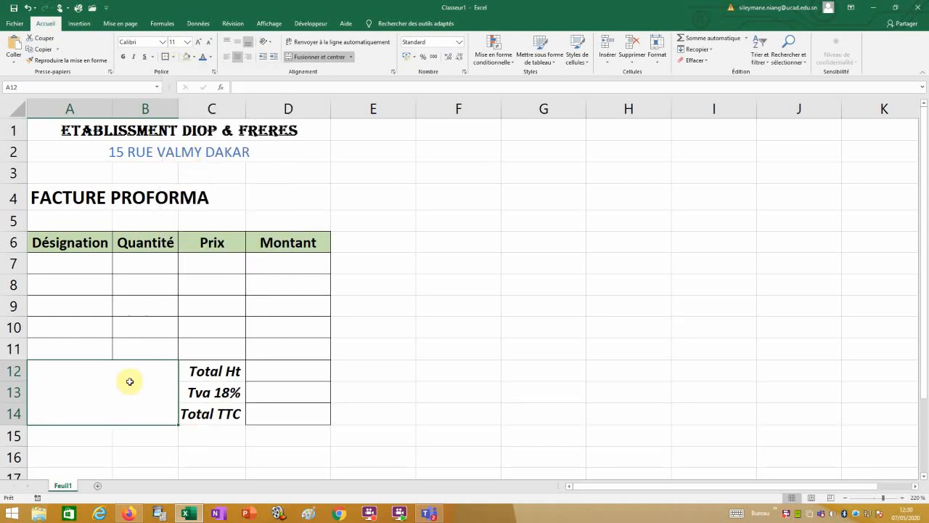
click(192, 59)
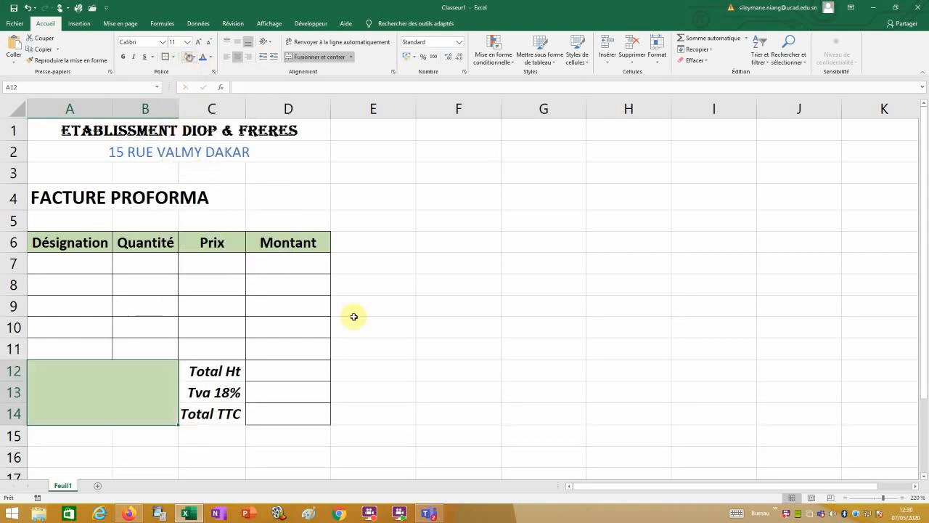
click(366, 431)
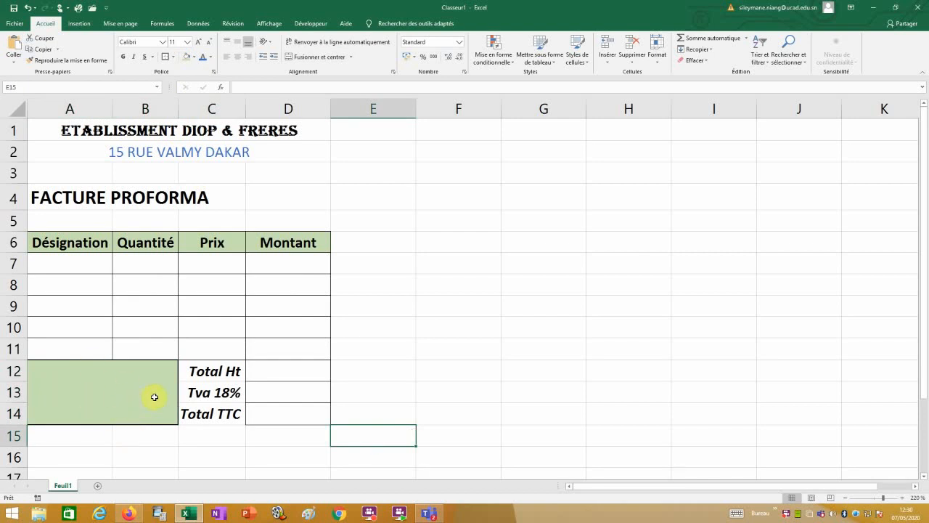
click(98, 268)
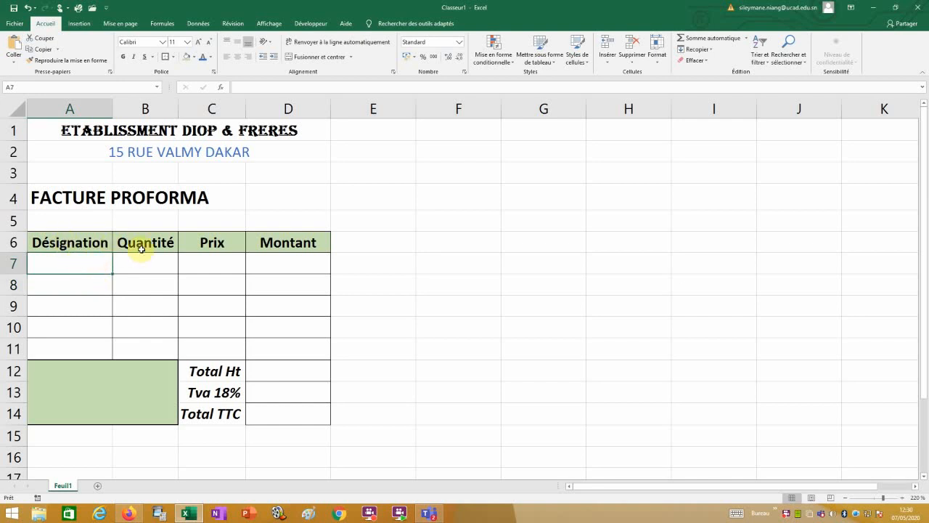
click(88, 267)
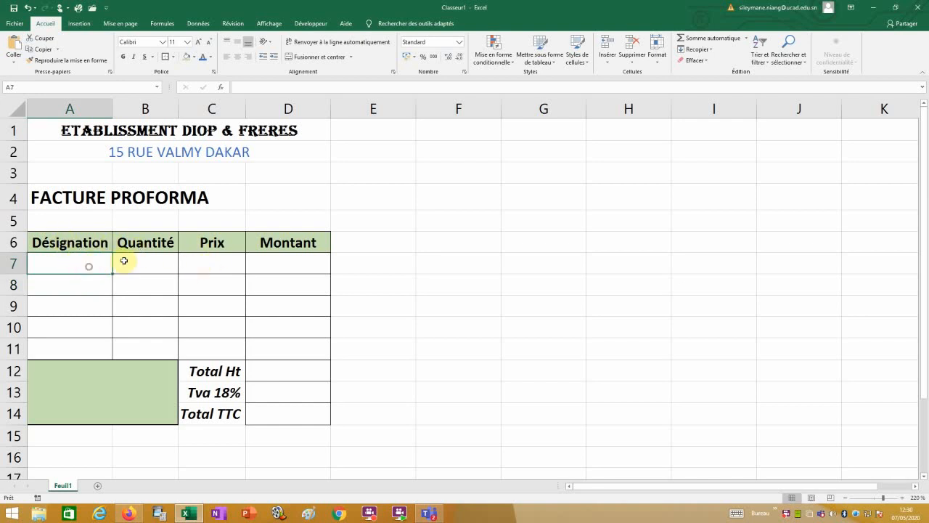
click(131, 259)
click(217, 257)
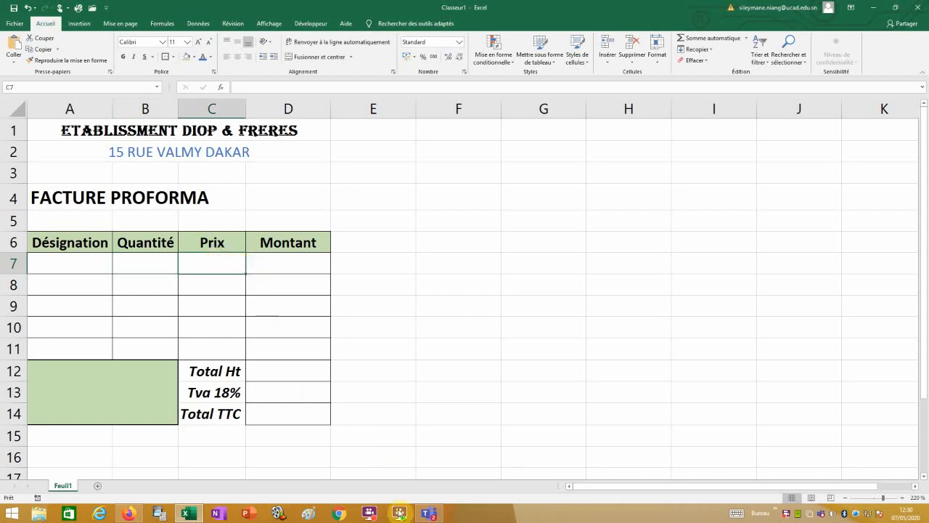
click(76, 268)
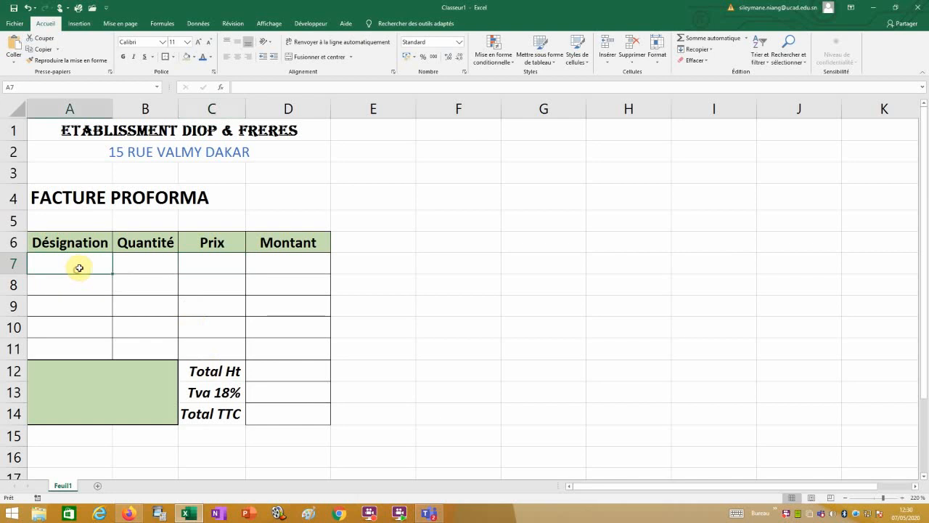
click(143, 264)
click(222, 267)
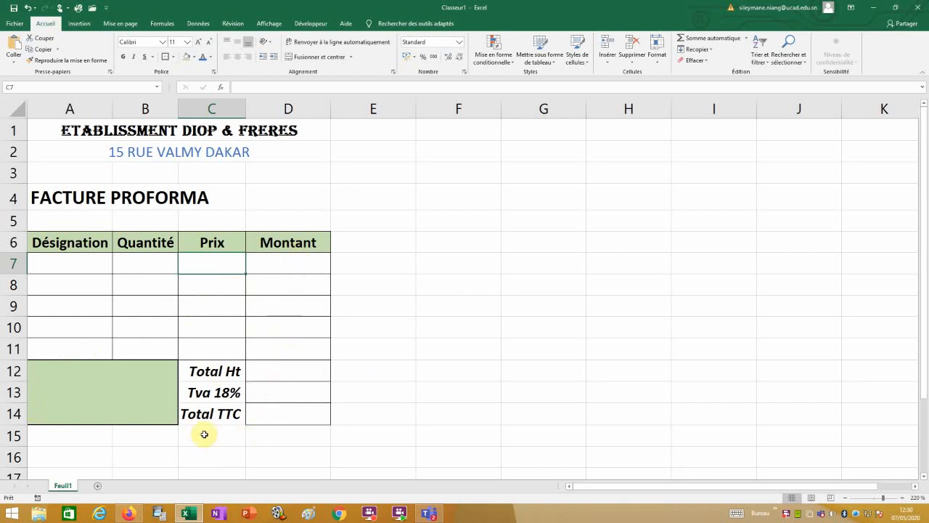
click(94, 263)
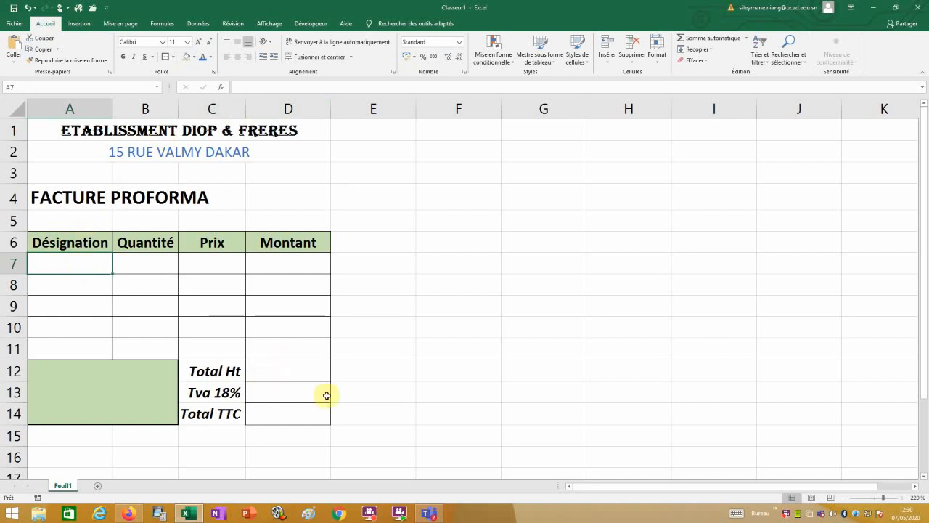
Step: Check the invoice layout in page break preview and return to the normal view
click(832, 500)
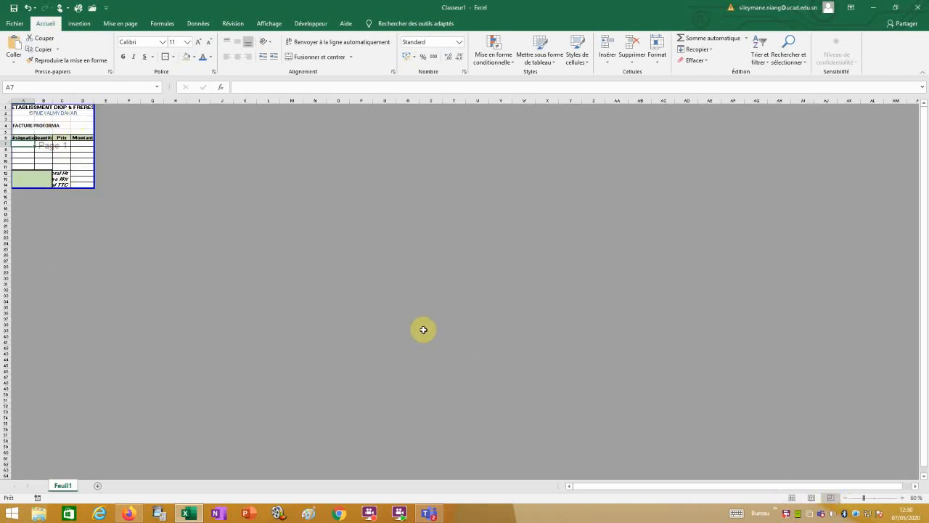
ctrl+scroll(423, 330, up, 8)
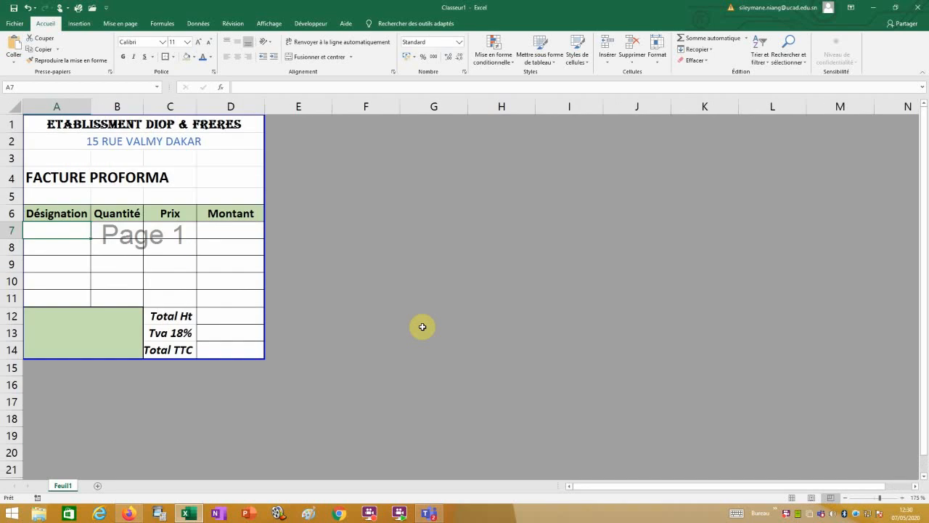
click(793, 499)
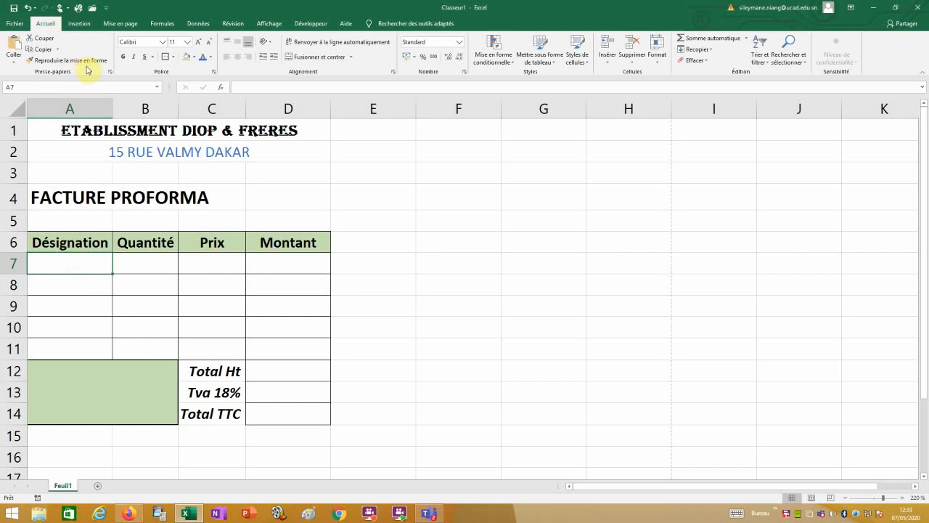
Step: Start recording a macro named Calcul, stored in this workbook
click(274, 25)
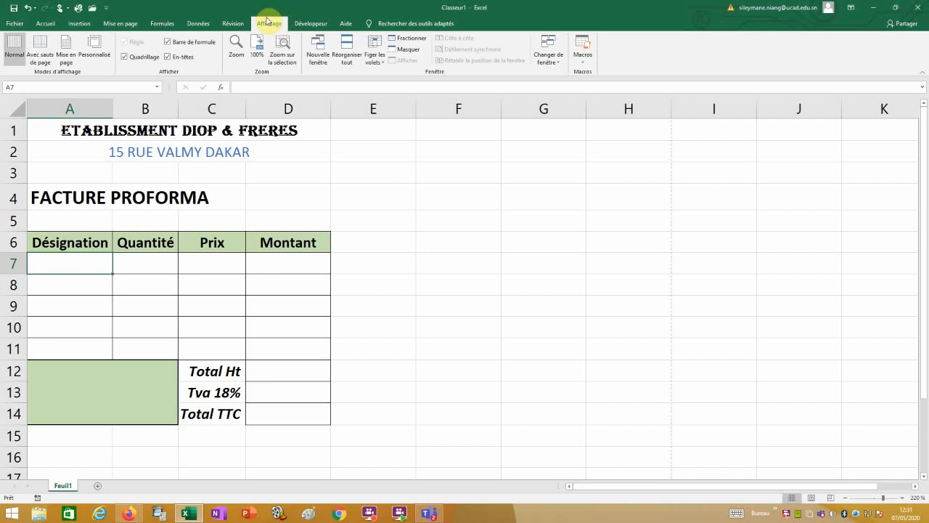
click(582, 64)
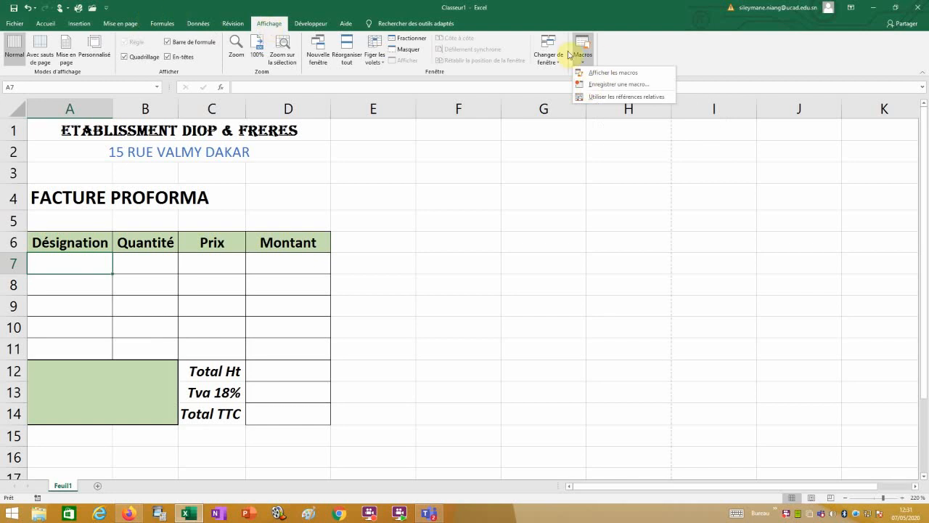
click(607, 86)
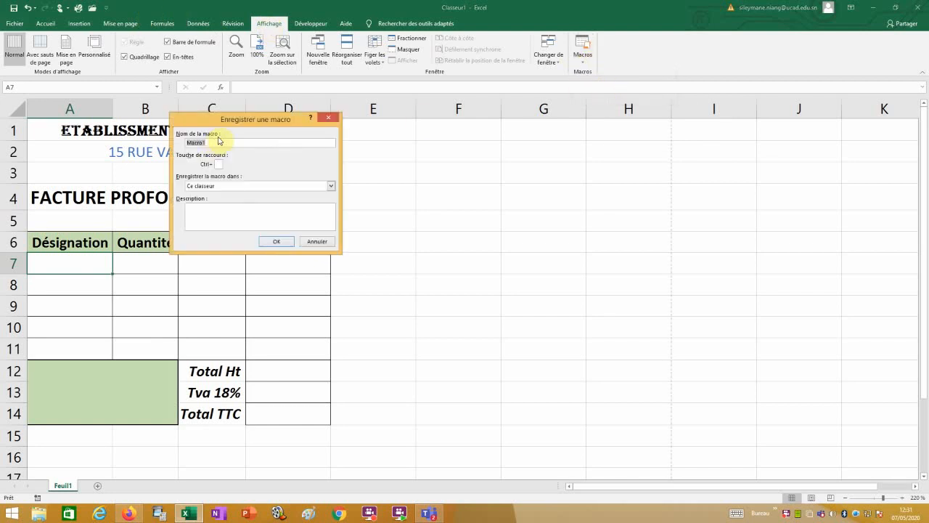
text(Calcul)
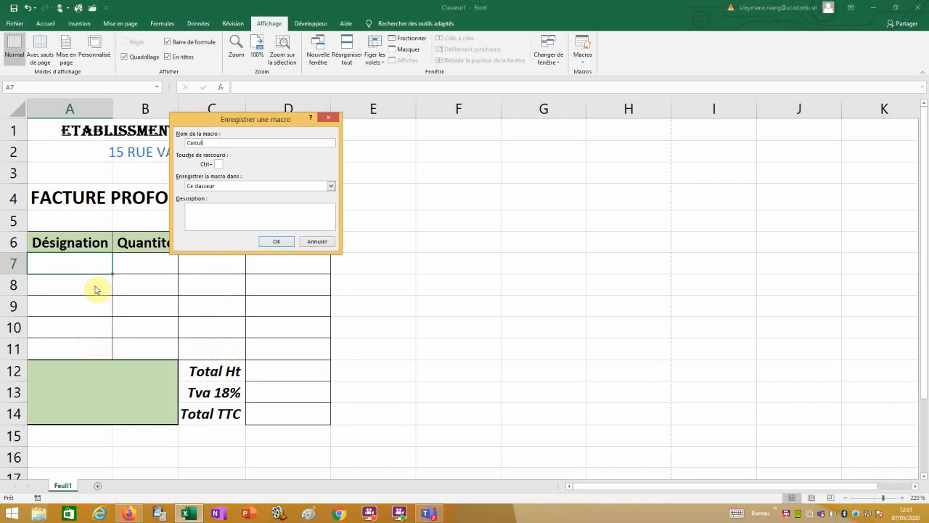
click(276, 242)
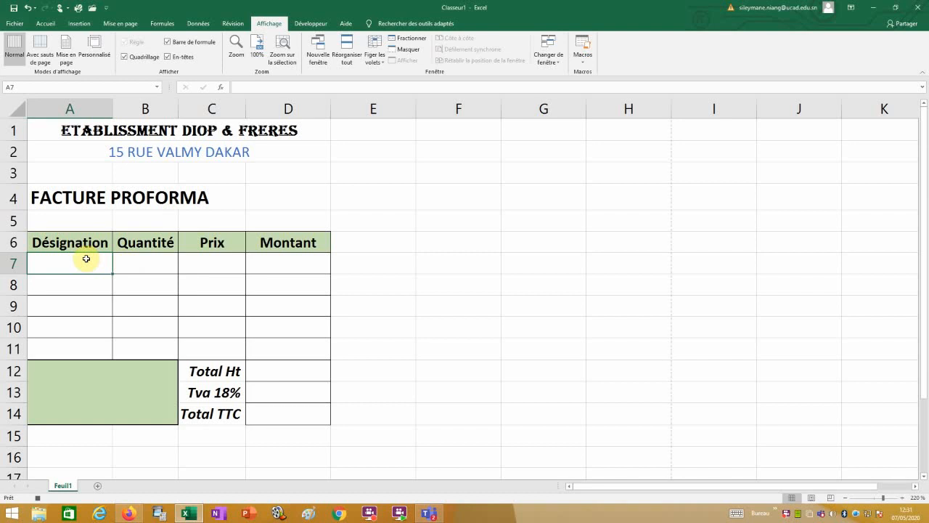
Step: Enter the items Bic, Taille, Crayon and Compas in the Désignation column, cells A7 to A10
text(Bic)
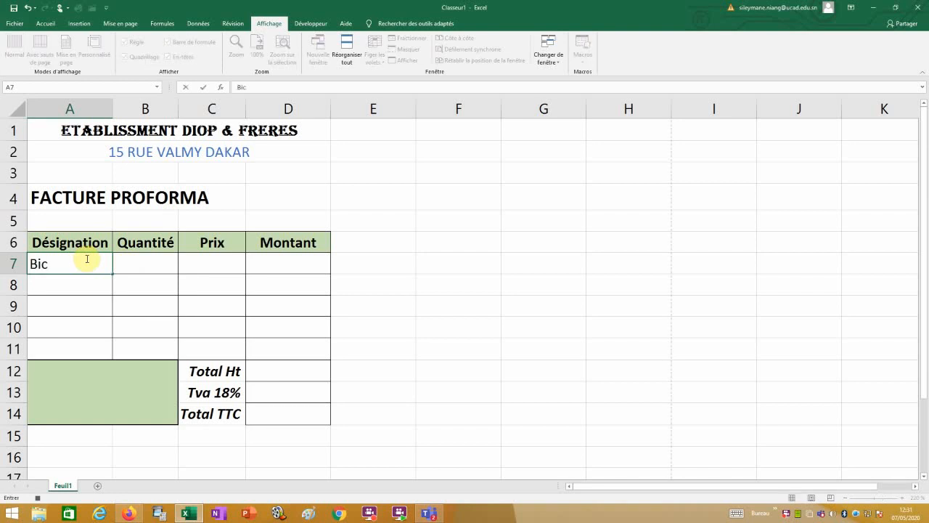
key(Return)
text(Taille)
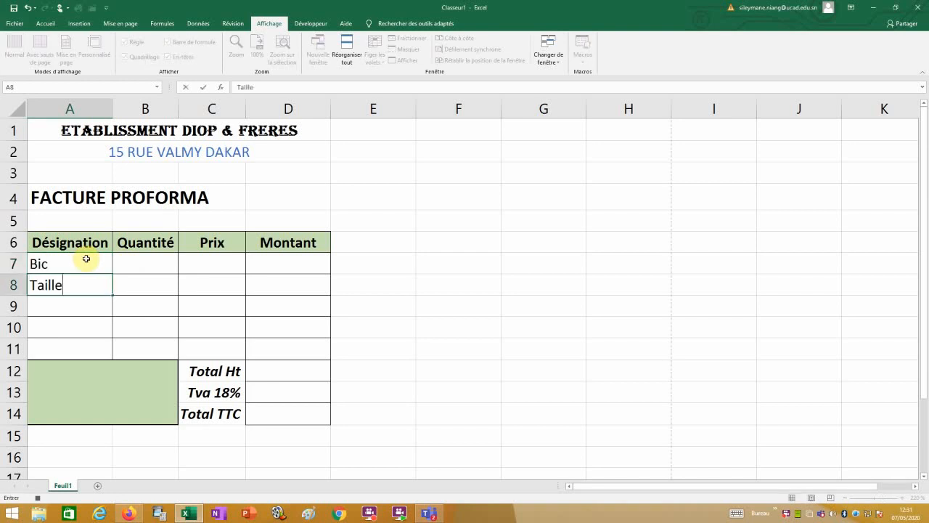
key(Return)
text(Crayon)
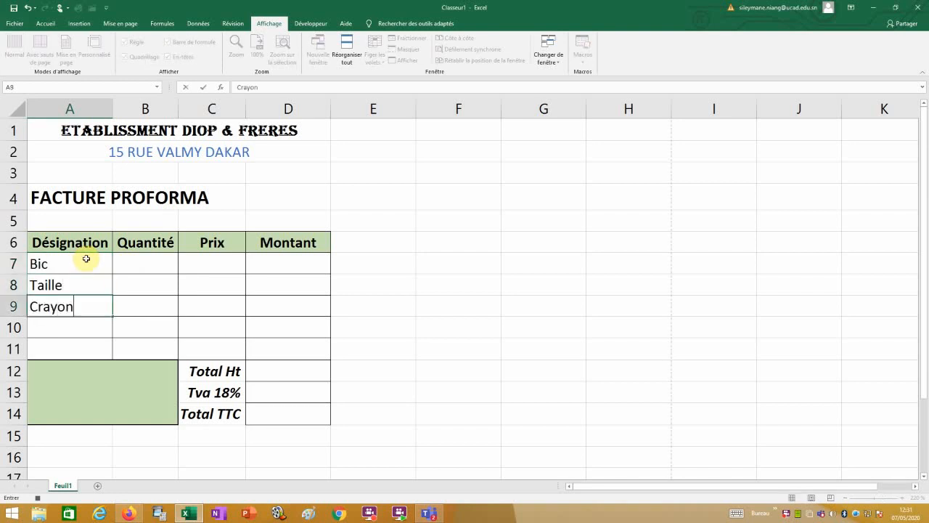
key(Return)
text(Compas)
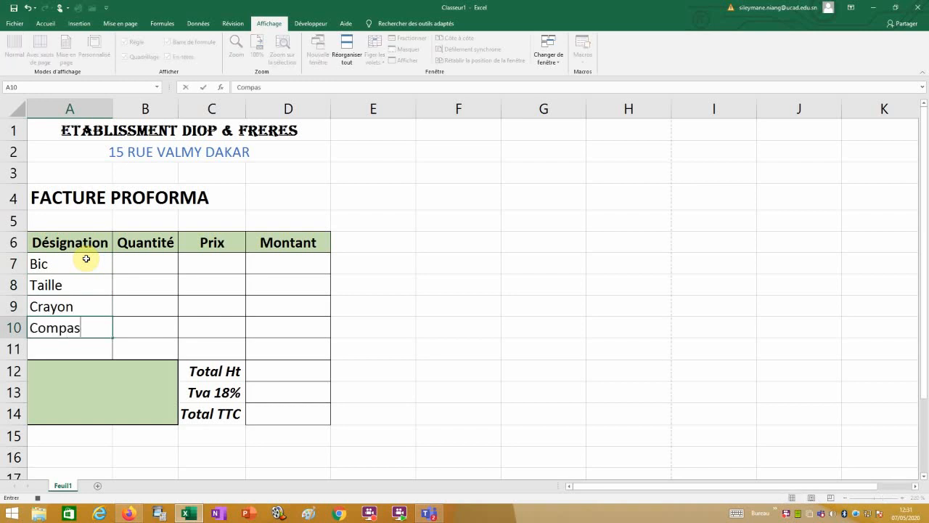
Step: Enter the quantities 20, 60, 8 and 10 for the four items in B7:B10
click(159, 263)
text(2)
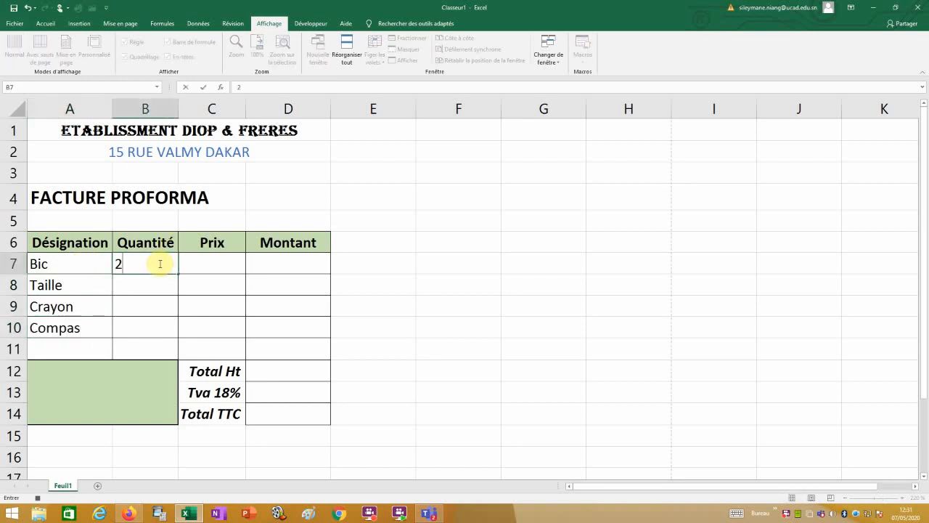
text(0)
key(Return)
text(60)
key(Return)
text(8)
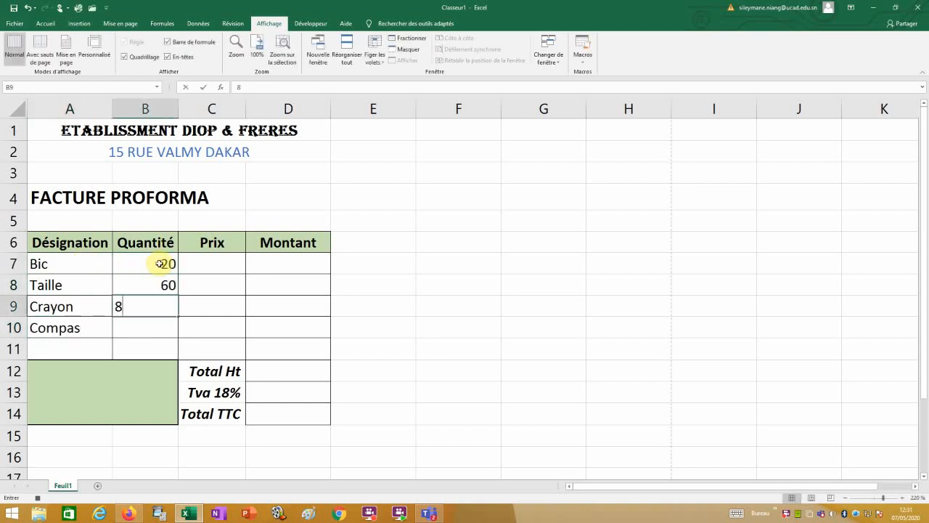
key(Return)
text(10)
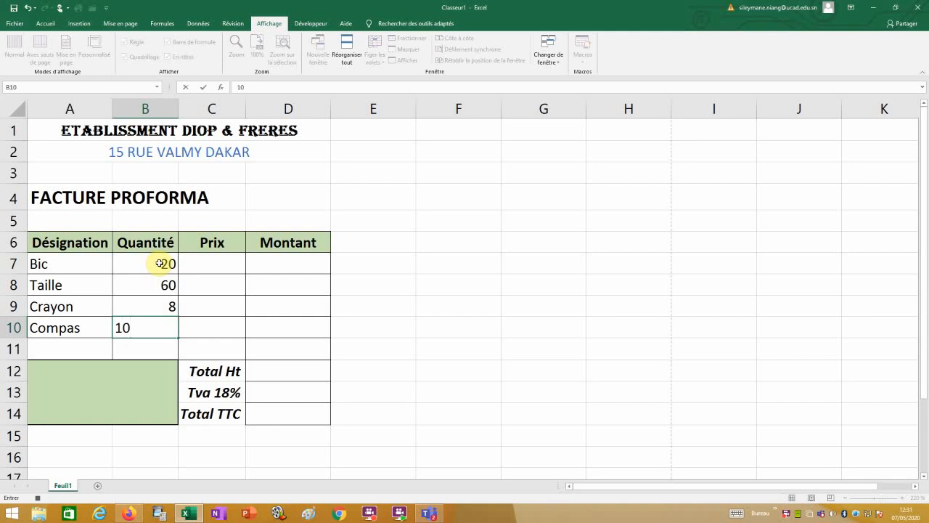
Step: Enter the prices 225, 75, 600 and 1200 for the four items in C7:C10
click(207, 264)
text(225)
key(Return)
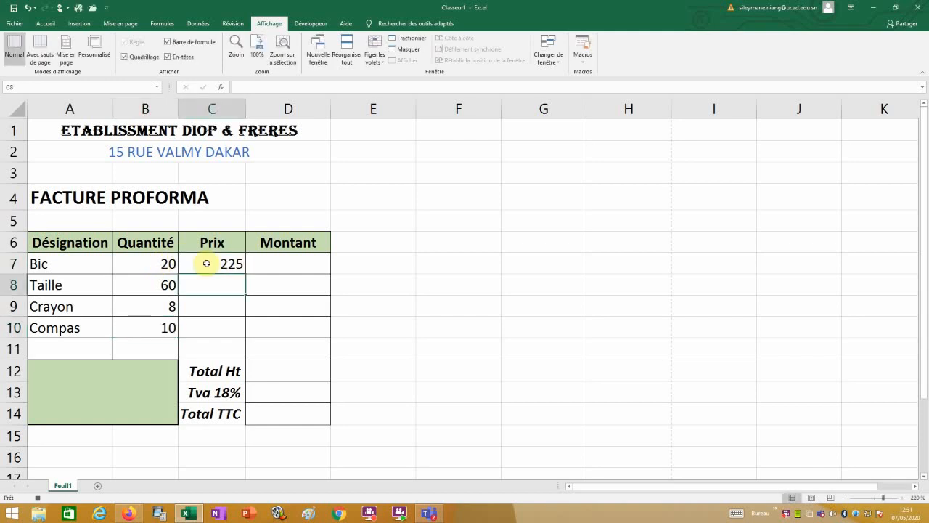
text(75)
key(Return)
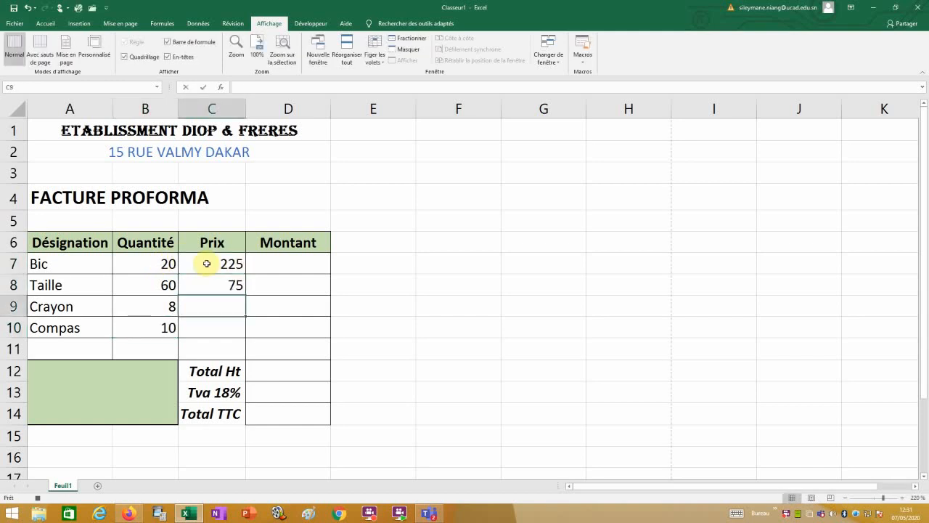
text(600)
key(Return)
text(1)
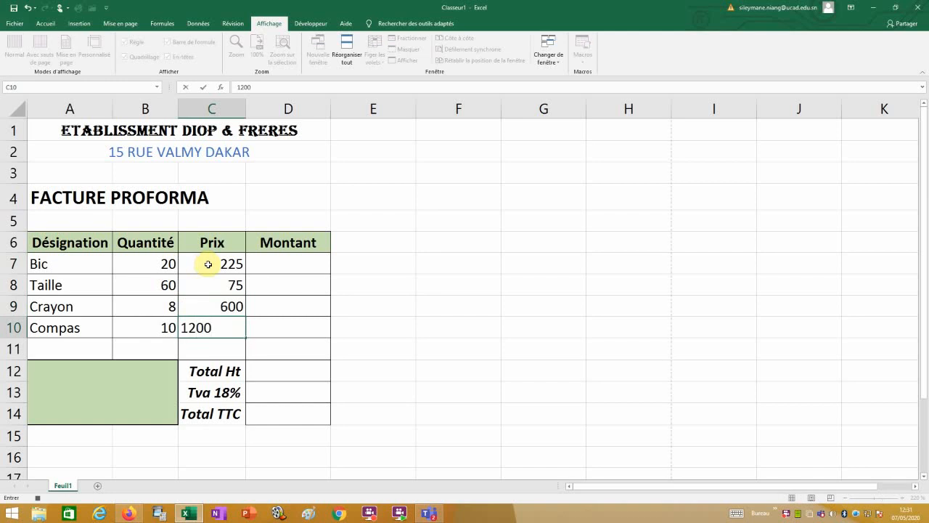
text(200)
Step: Calculate the first item's amount in D7 with =B7*C7 and fill the formula down to D10
click(272, 264)
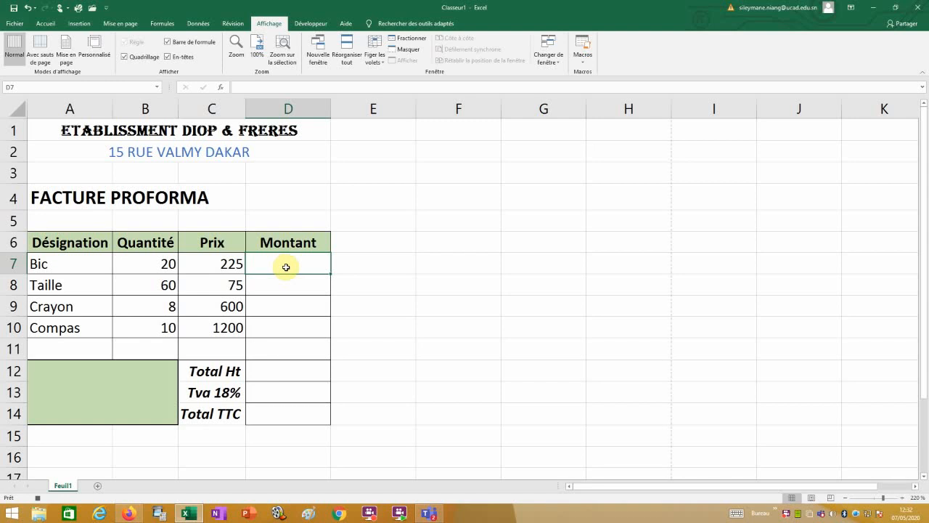
text(=)
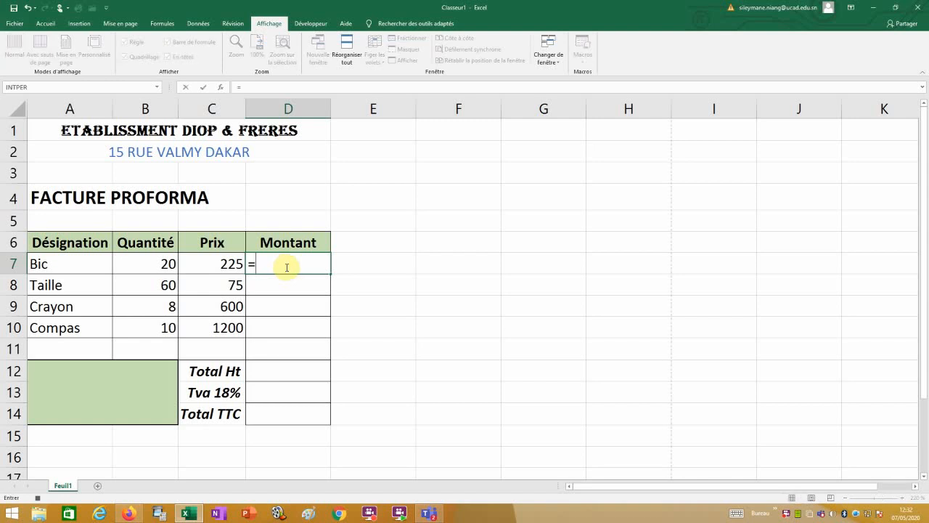
click(155, 263)
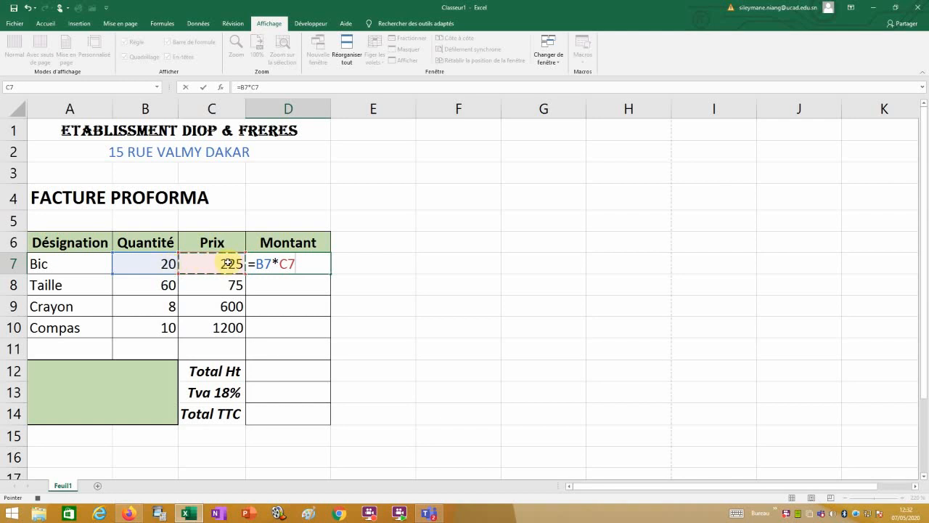
key(Return)
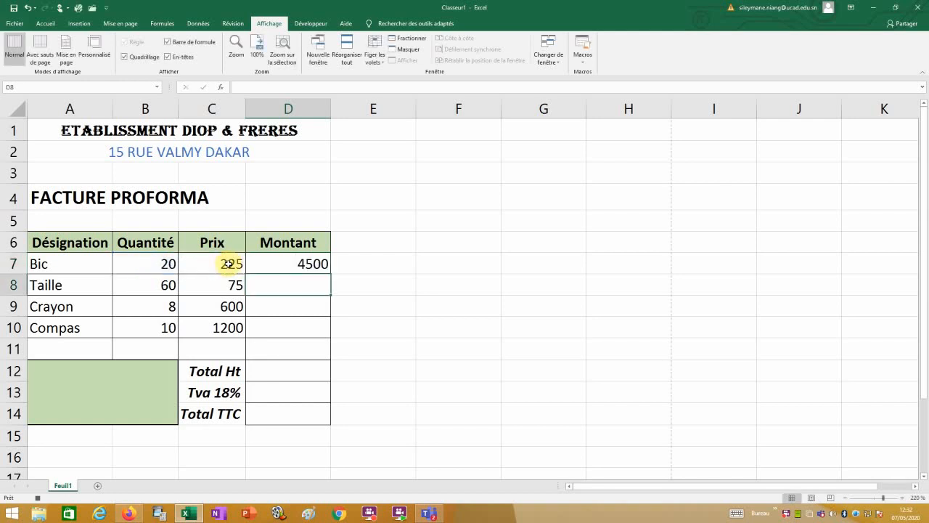
click(282, 264)
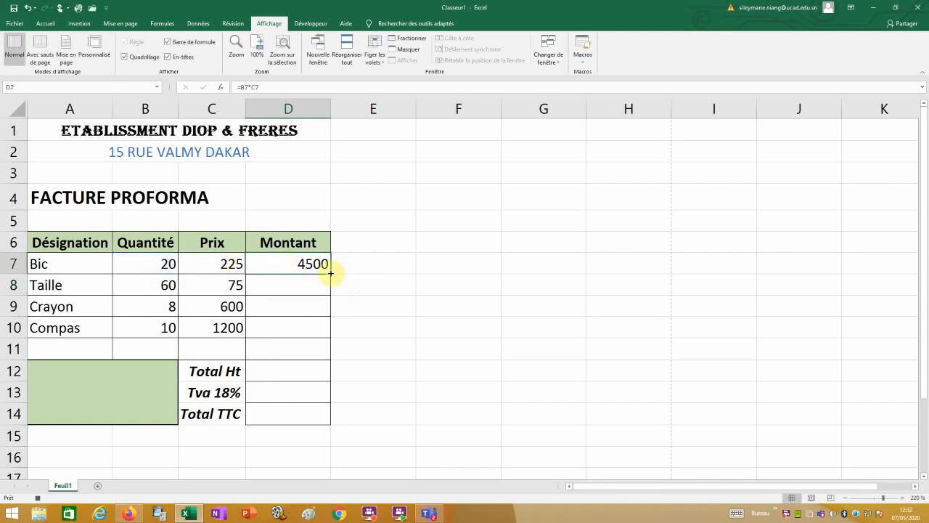
drag(331, 274, 326, 332)
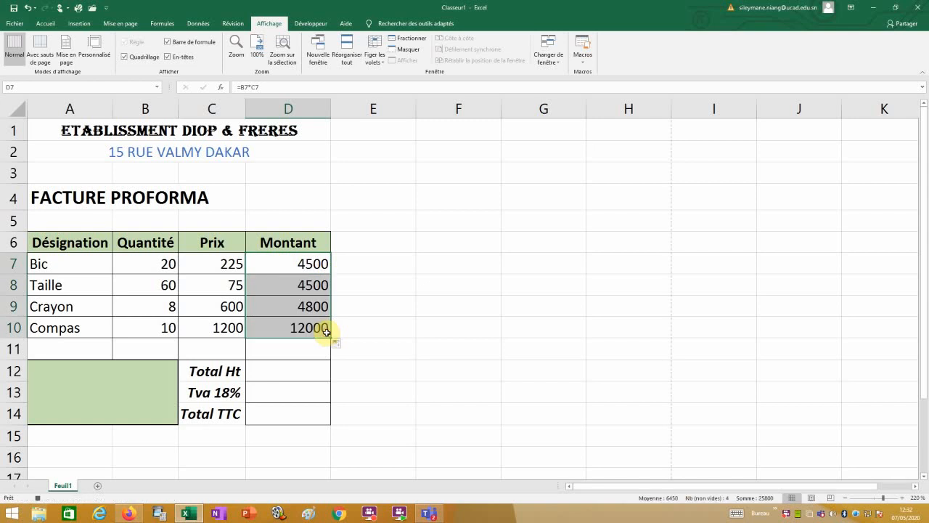
Step: Calculate Total Ht in D12 with the formula =SOMME(D7:D10)
click(288, 373)
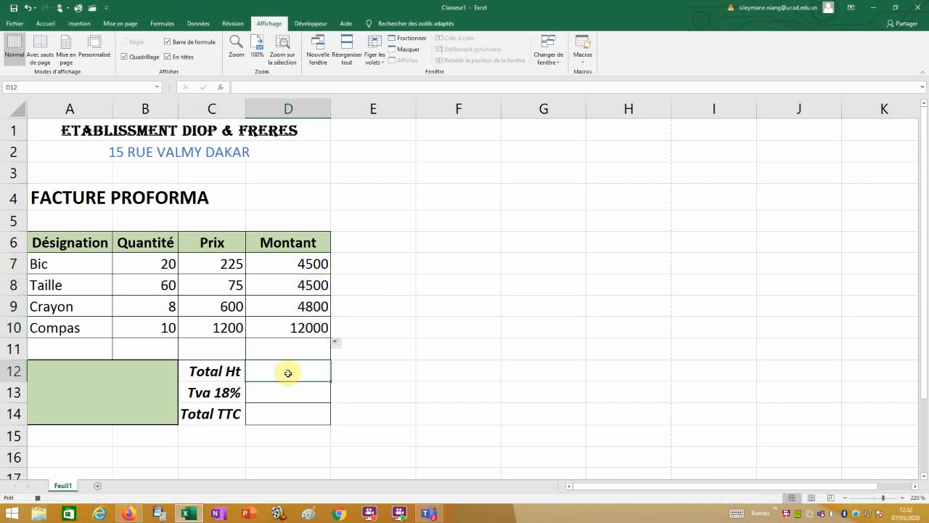
text(=somm)
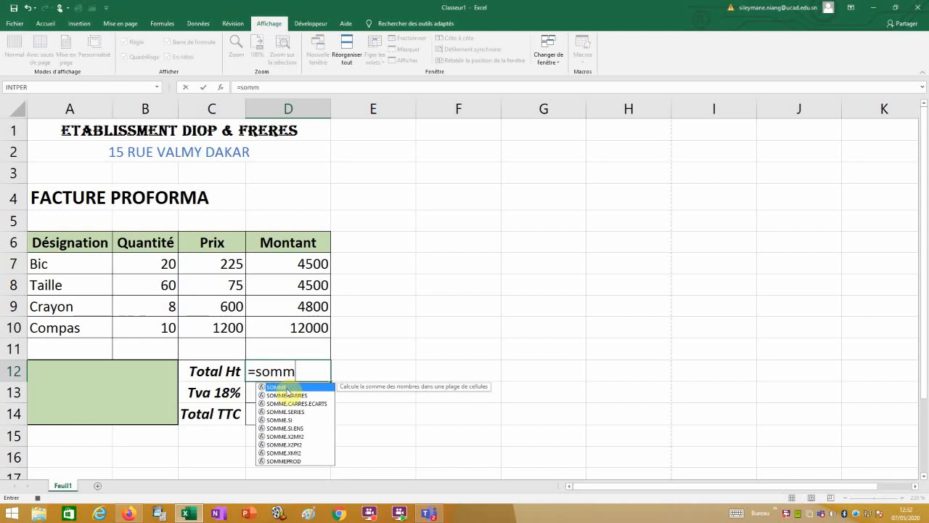
key(Tab)
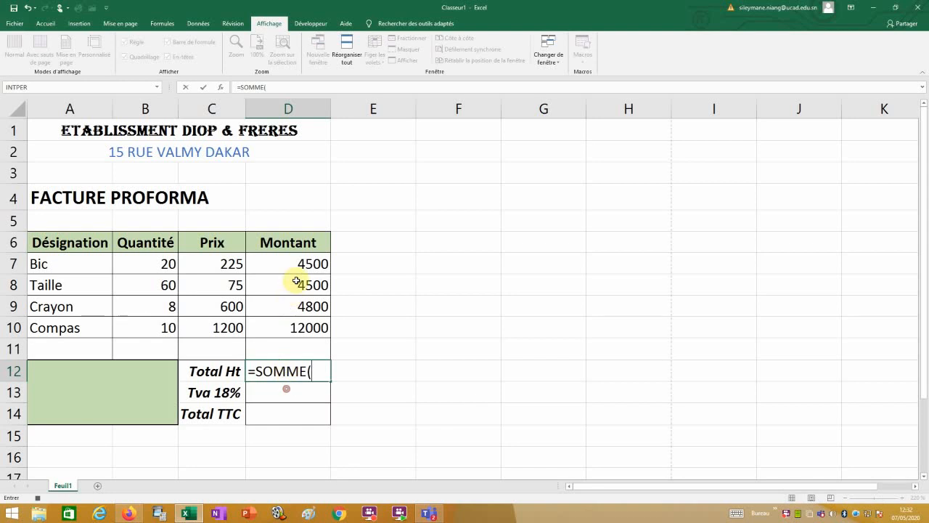
drag(298, 262, 303, 327)
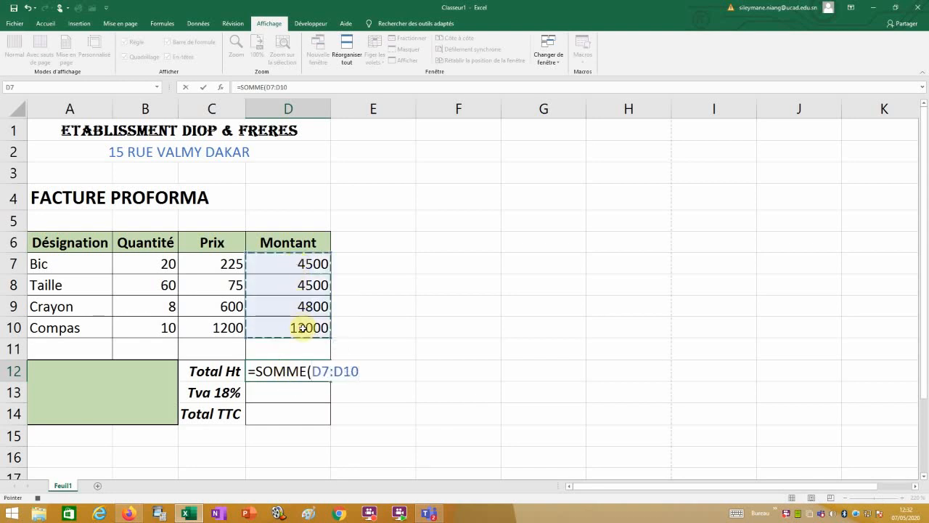
text())
key(Return)
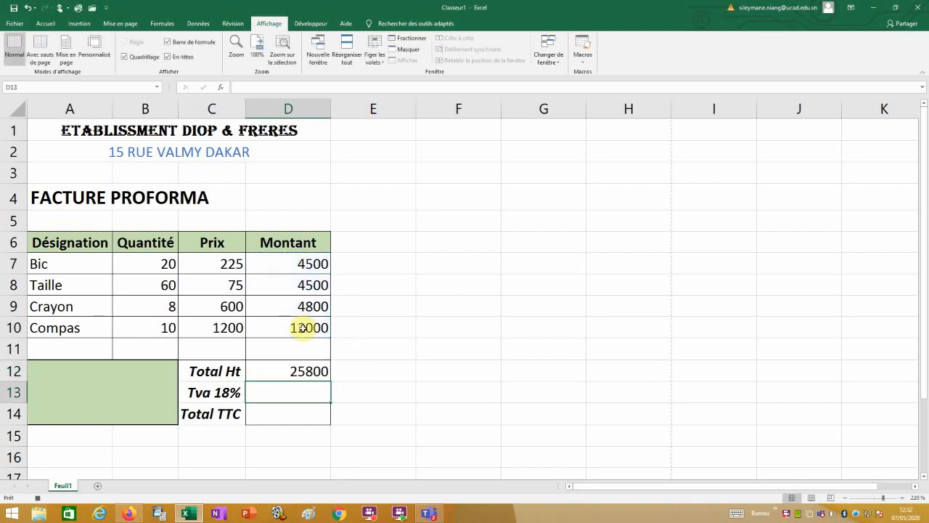
Step: Calculate the 18% Tva in D13 with the formula =D12*18%
text(=)
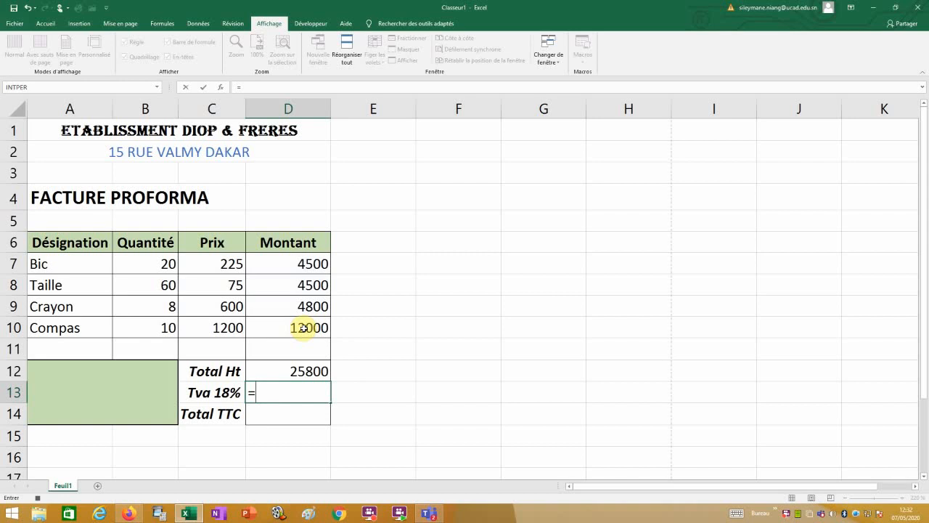
click(306, 370)
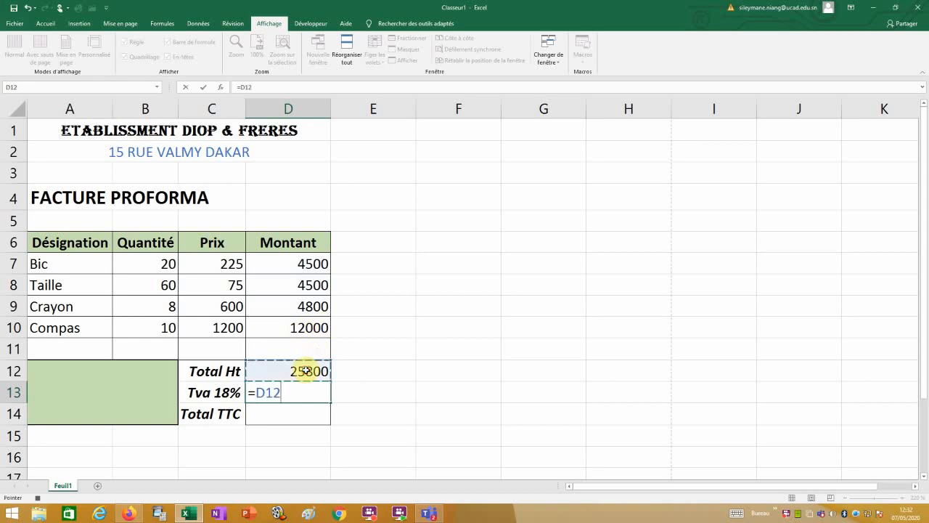
text(*18%)
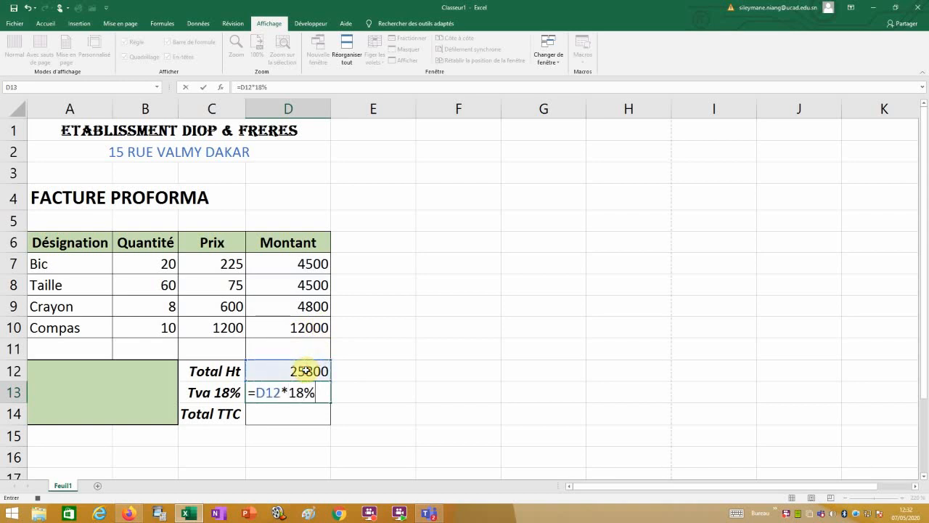
key(Return)
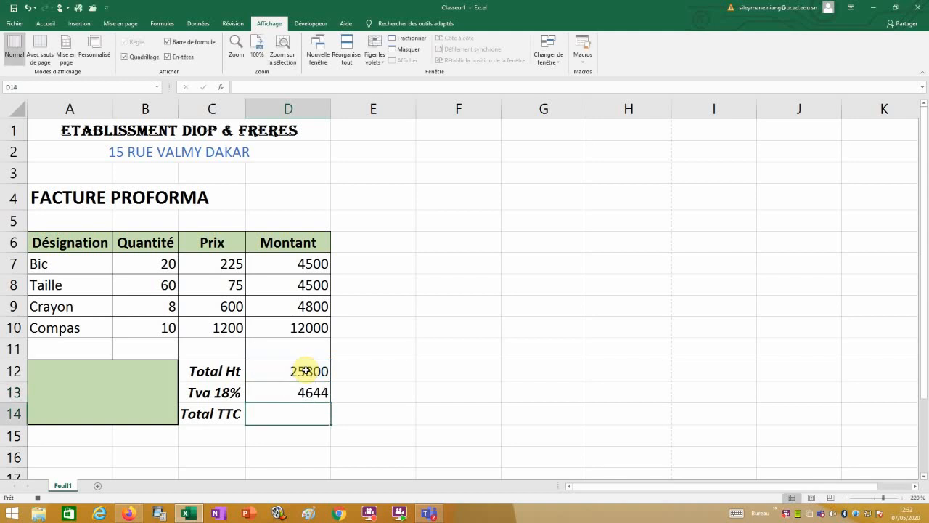
Step: Calculate Total TTC in D14 with the formula =SOMME(D12:D13)
text(=somm)
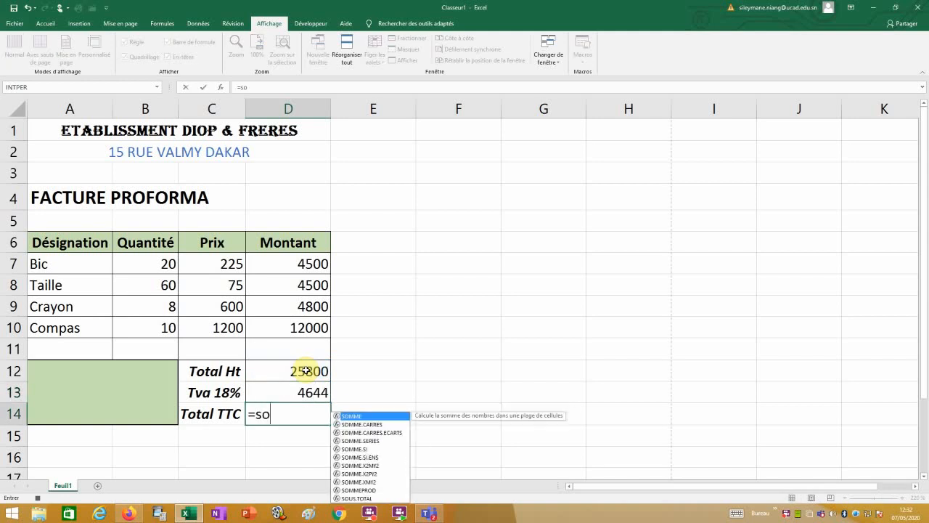
double_click(355, 424)
drag(307, 369, 306, 392)
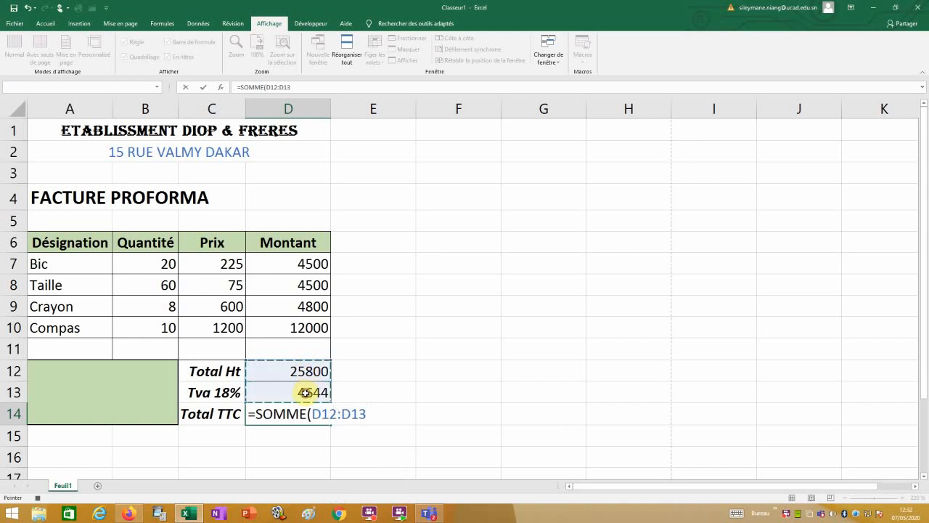
text())
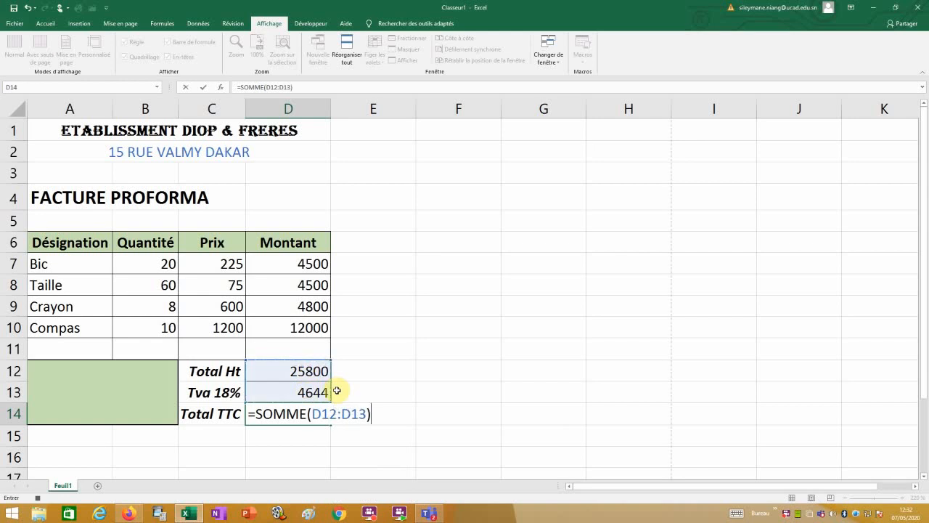
key(Return)
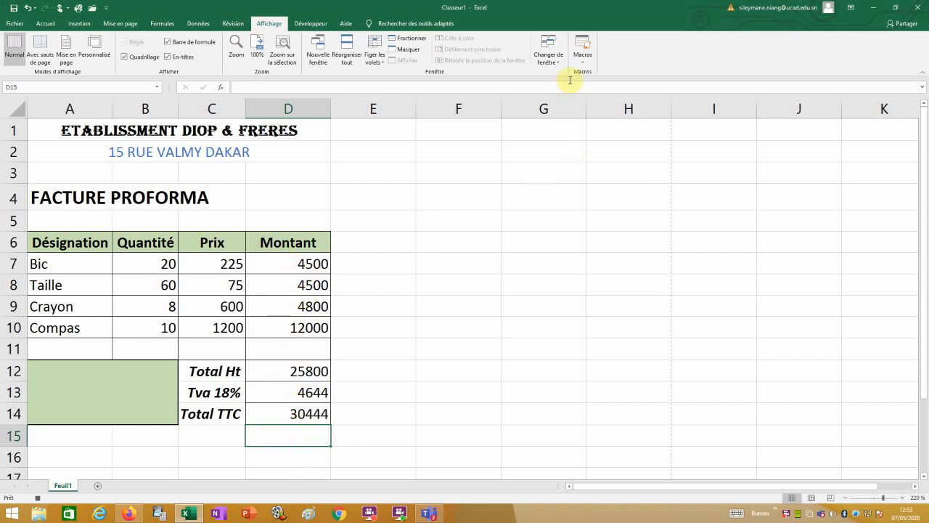
Step: Stop recording the Calcul macro and select the empty cell F8 outside the invoice
click(582, 59)
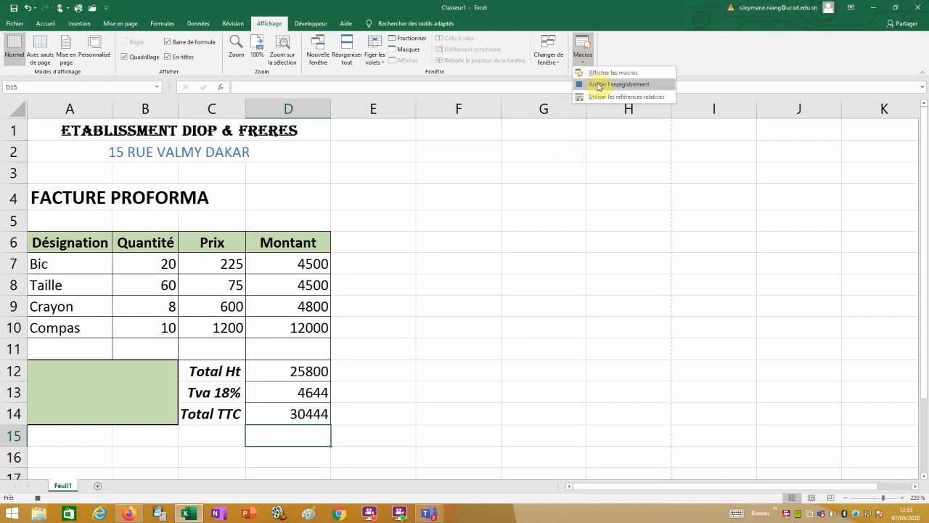
click(599, 85)
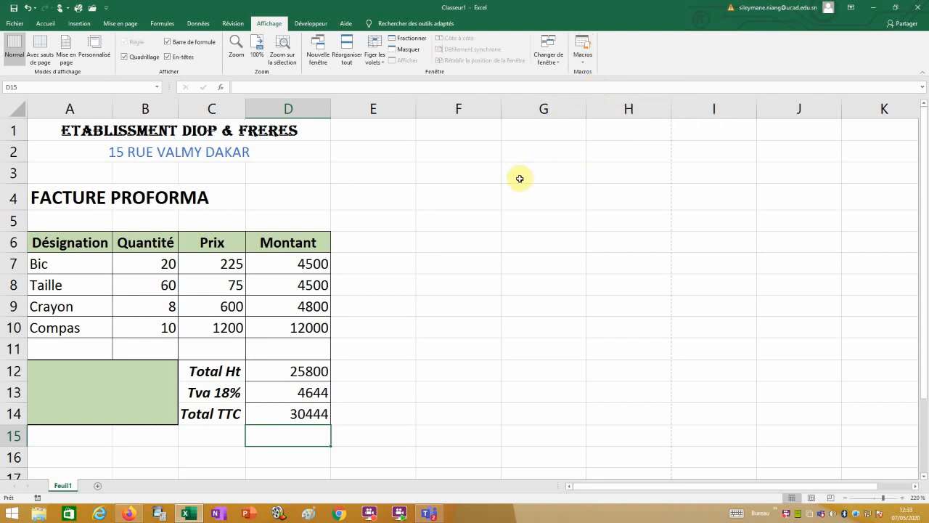
click(464, 286)
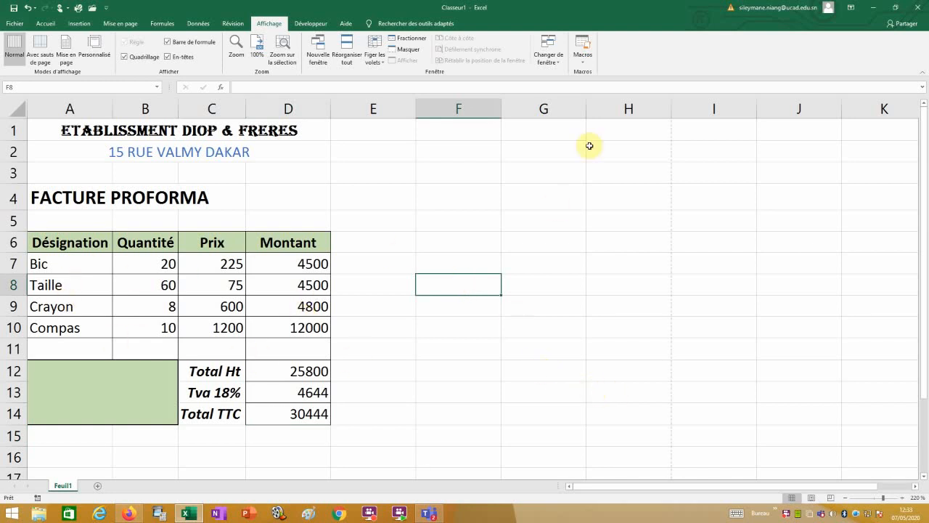
Step: Start recording a second macro named Efface, stored in this workbook
click(581, 65)
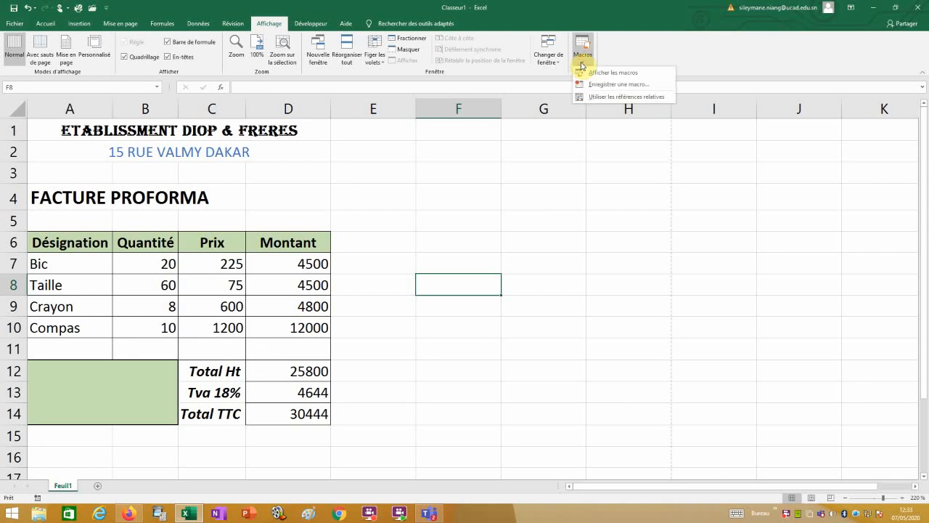
click(610, 85)
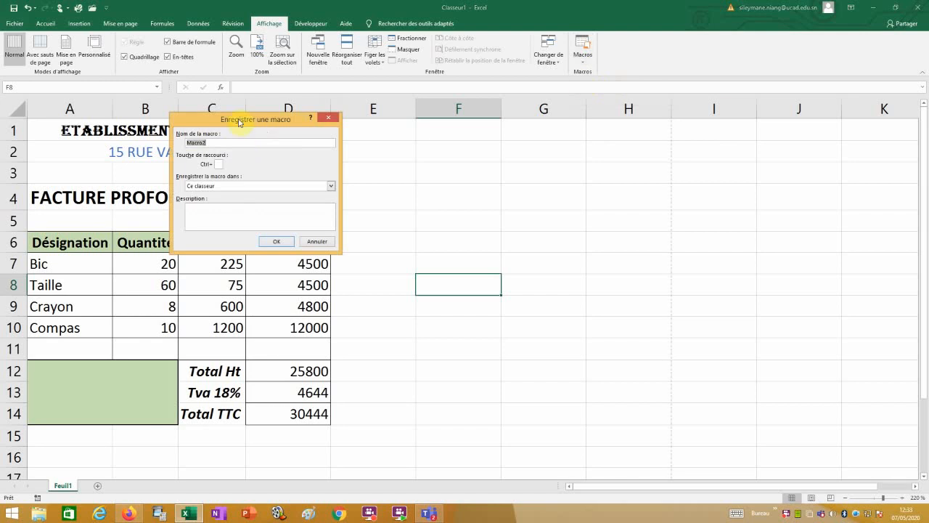
text(Efface)
click(282, 242)
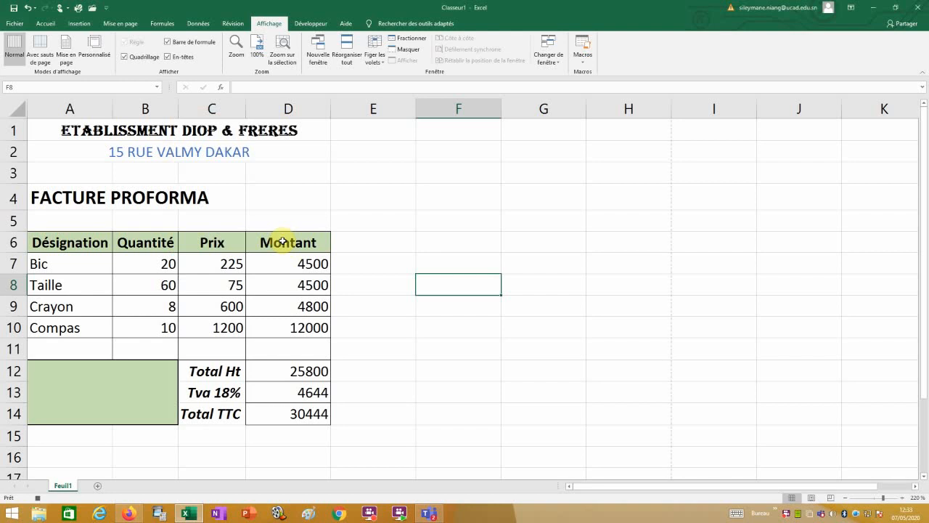
Step: Clear the contents of the invoice item rows A7:D10 and of the totals in D12:D14, keeping the formatting
drag(40, 264, 293, 328)
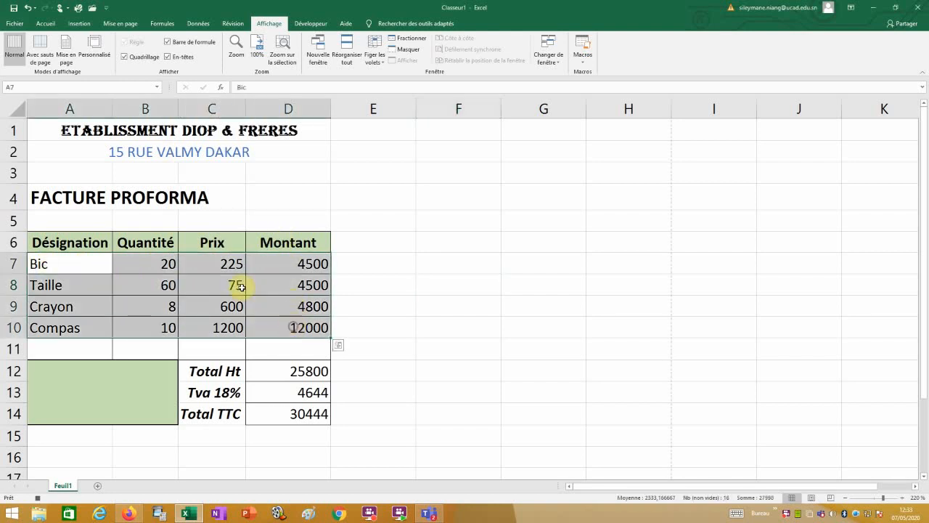
right_click(186, 277)
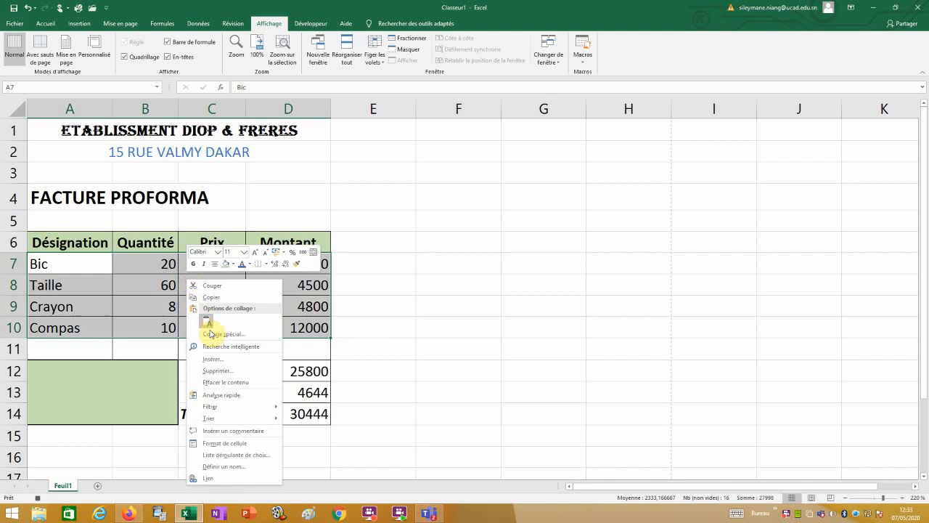
click(225, 382)
click(294, 372)
drag(295, 372, 295, 410)
right_click(288, 371)
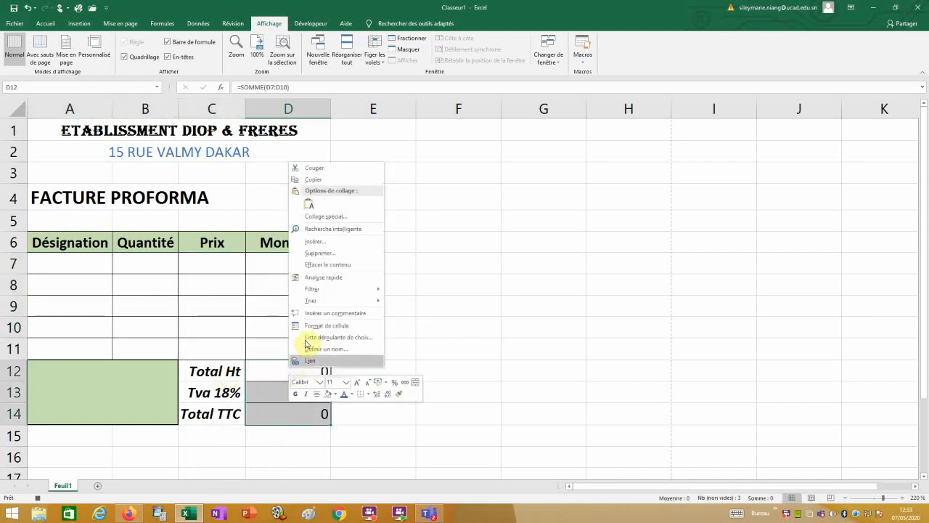
click(321, 264)
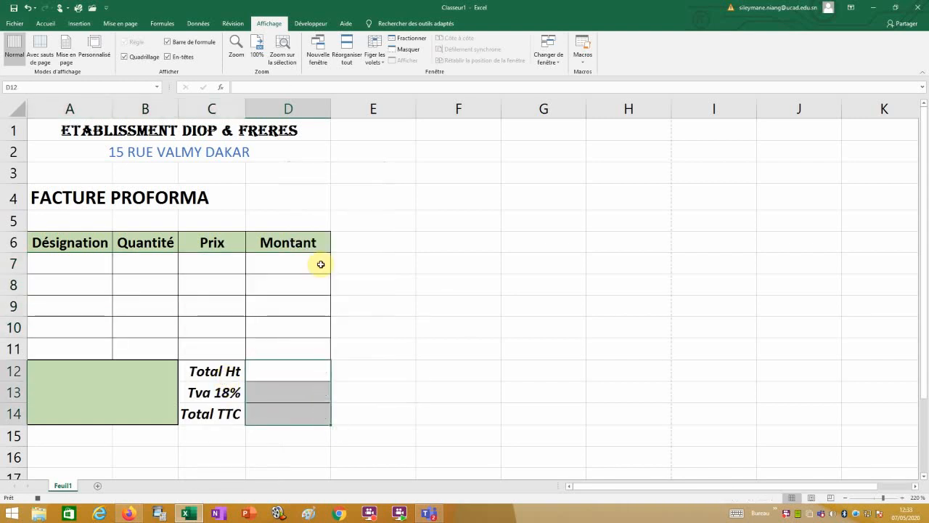
Step: Finish the clearing macro on cell A7, stop its recording and select the empty cell F9 outside the invoice
click(87, 265)
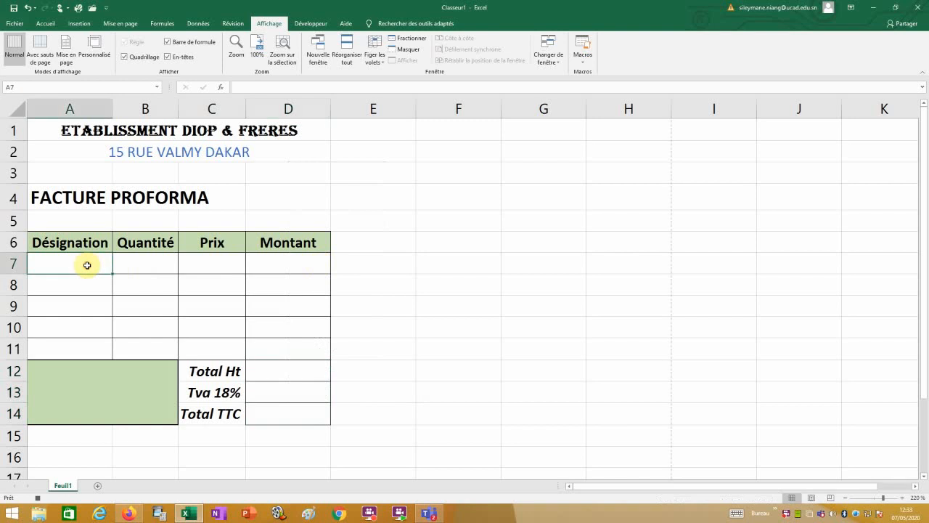
click(583, 56)
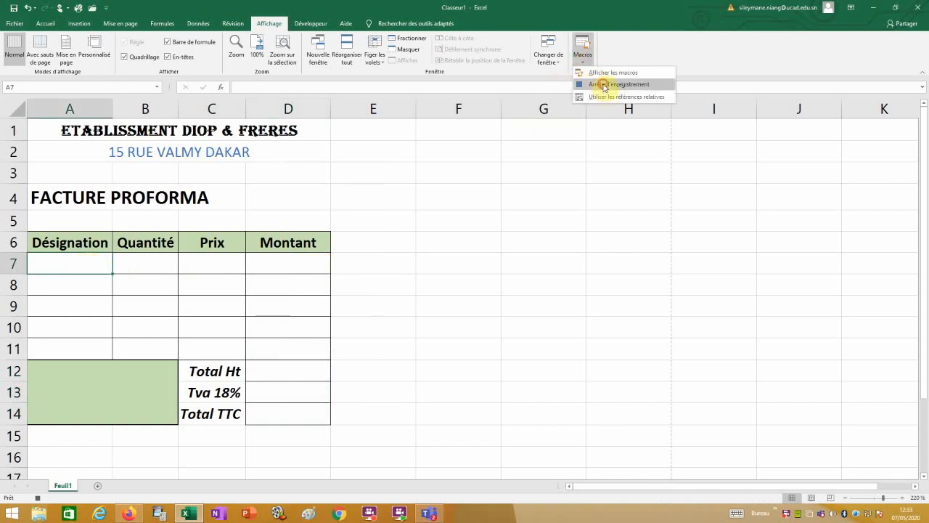
click(603, 85)
click(464, 314)
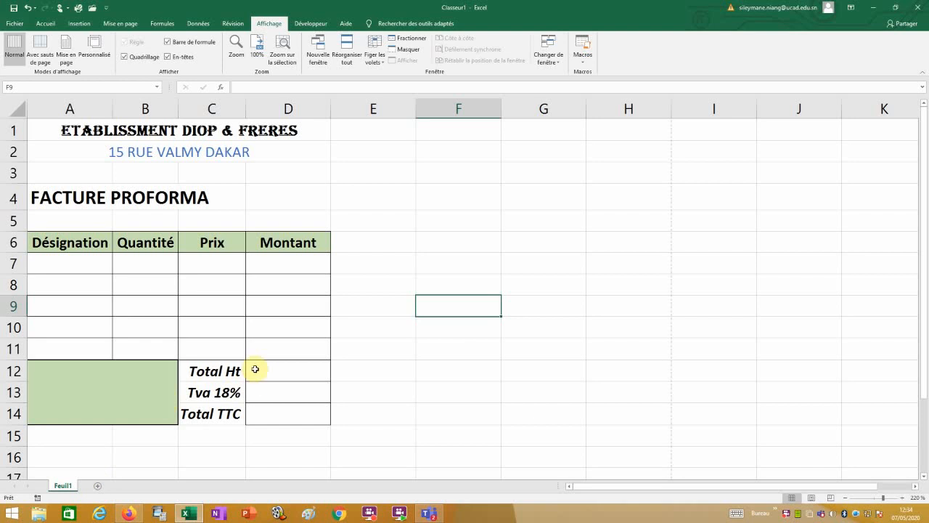
Step: Draw a bevelled rectangle about 0.72 cm high and 1.65 cm wide in the green merged area A12:B14
click(59, 263)
click(62, 382)
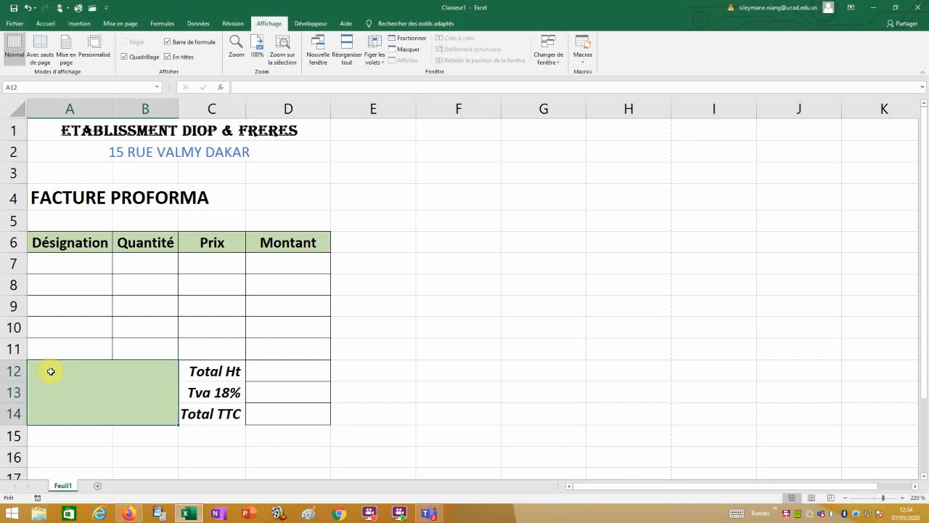
click(80, 24)
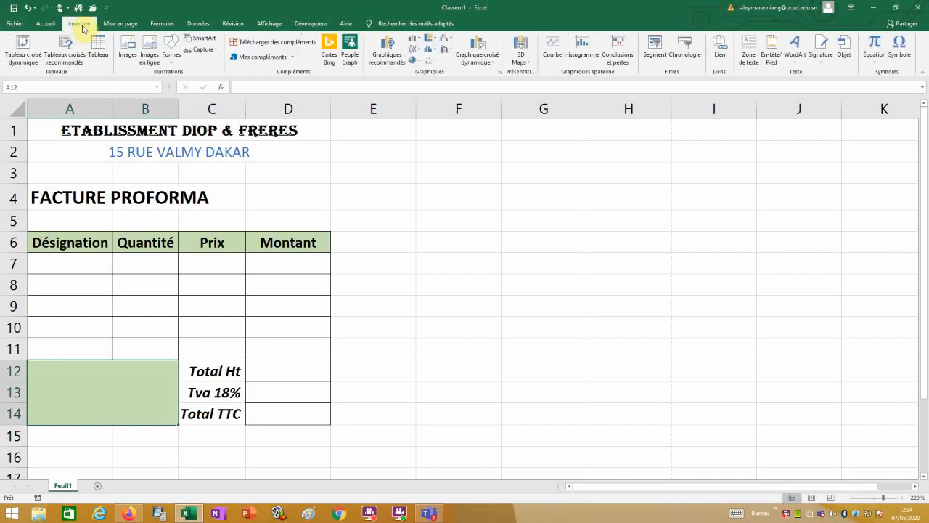
click(172, 62)
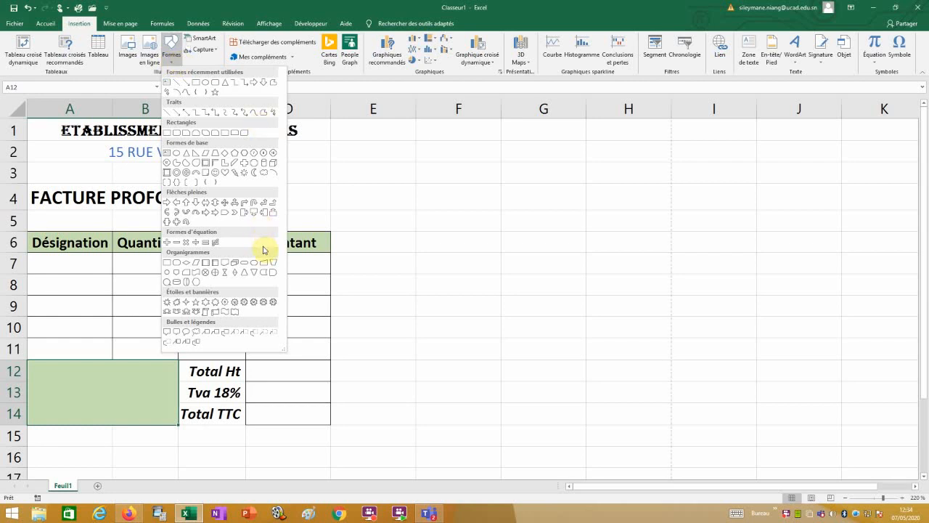
click(167, 173)
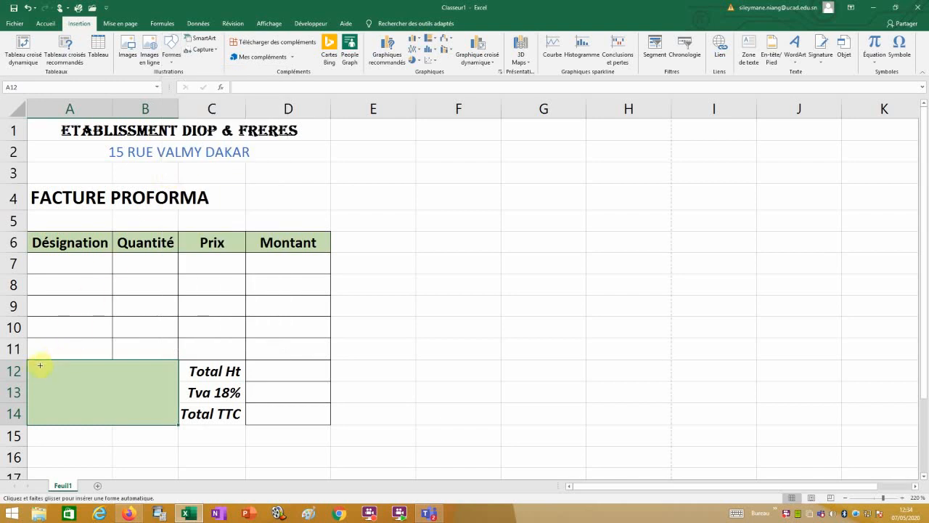
mouse_move(33, 373)
mouse_down()
mouse_move(37, 385)
mouse_move(101, 401)
mouse_up()
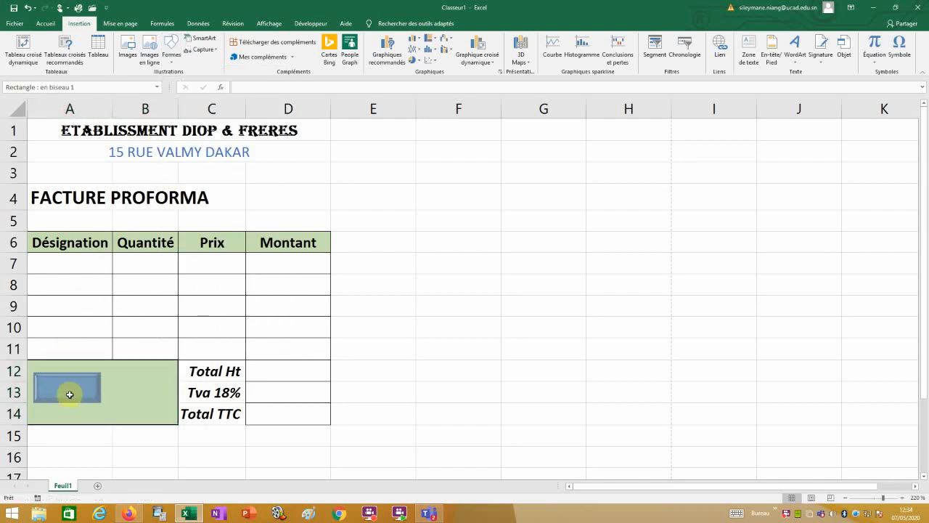
Step: Label the bevelled rectangle Calculez and widen it to about 2.32 cm within the upper part of the green area
right_click(67, 390)
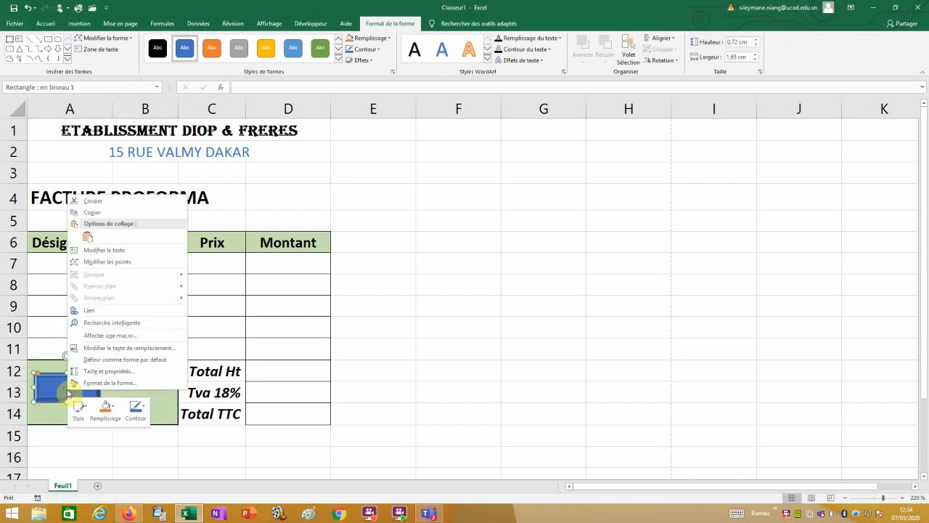
click(111, 250)
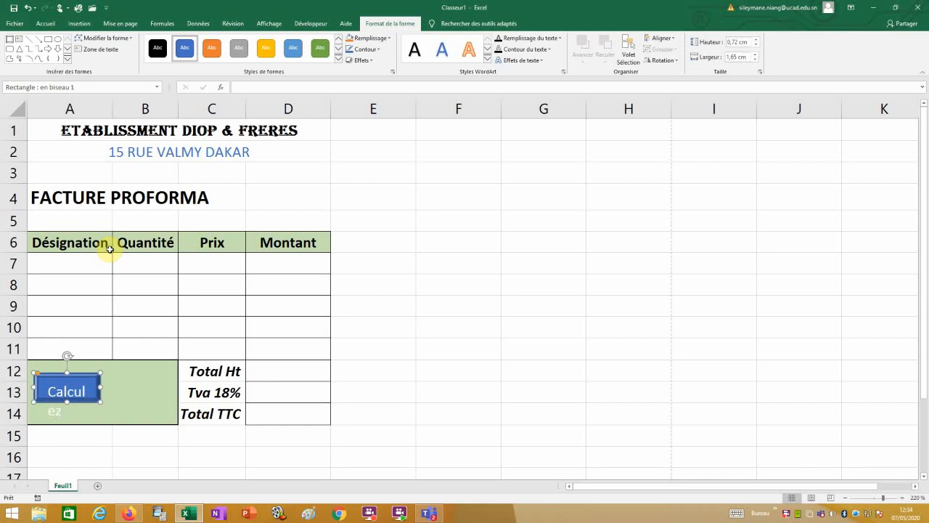
drag(101, 387, 137, 370)
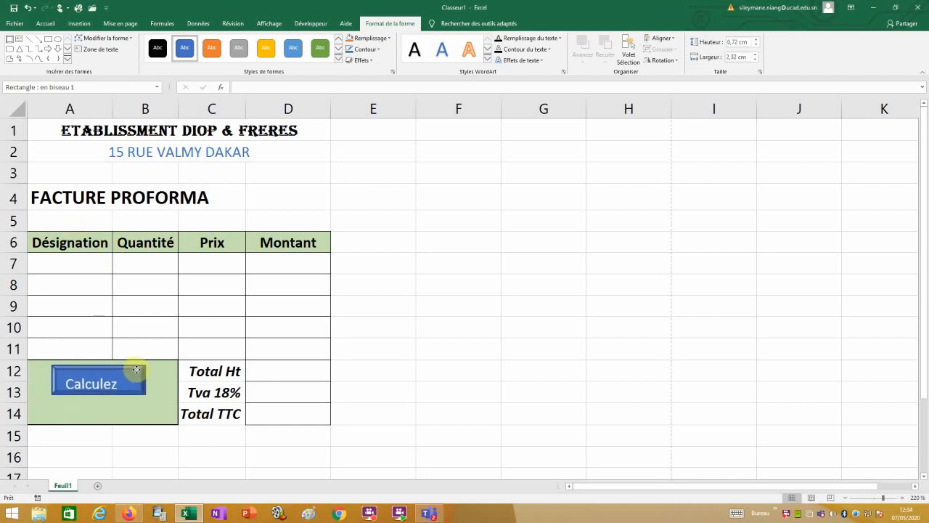
Step: Centre the Calculez label vertically and horizontally inside its shape
click(46, 24)
click(238, 42)
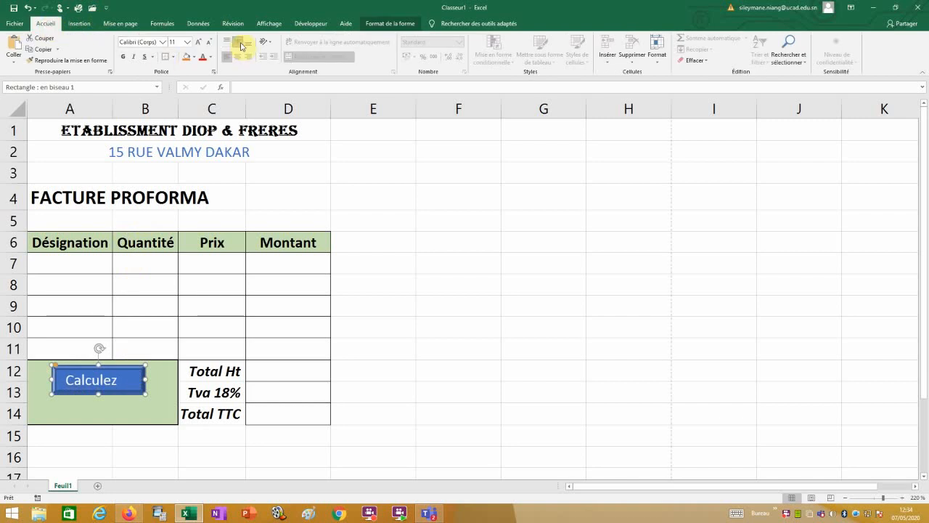
click(240, 58)
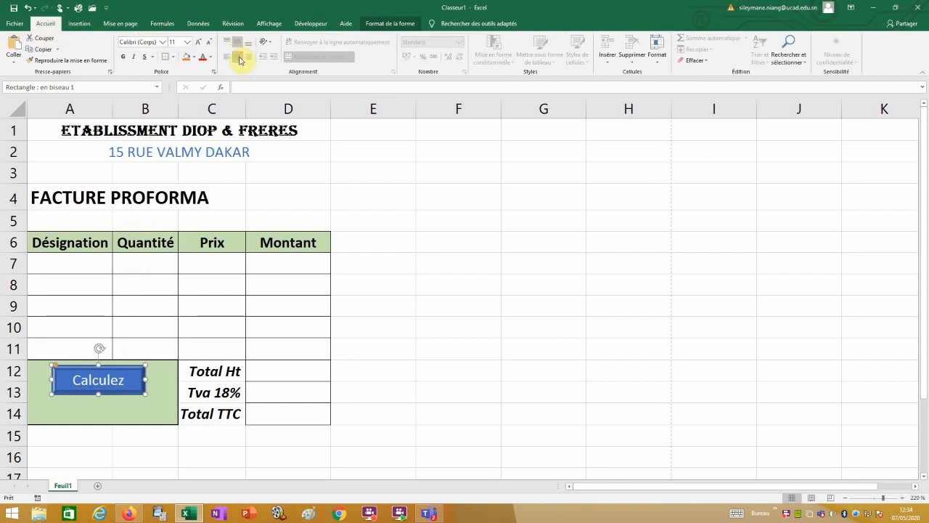
Step: Apply the light-blue gradient preset shape style without outline to the Calculez shape
click(385, 23)
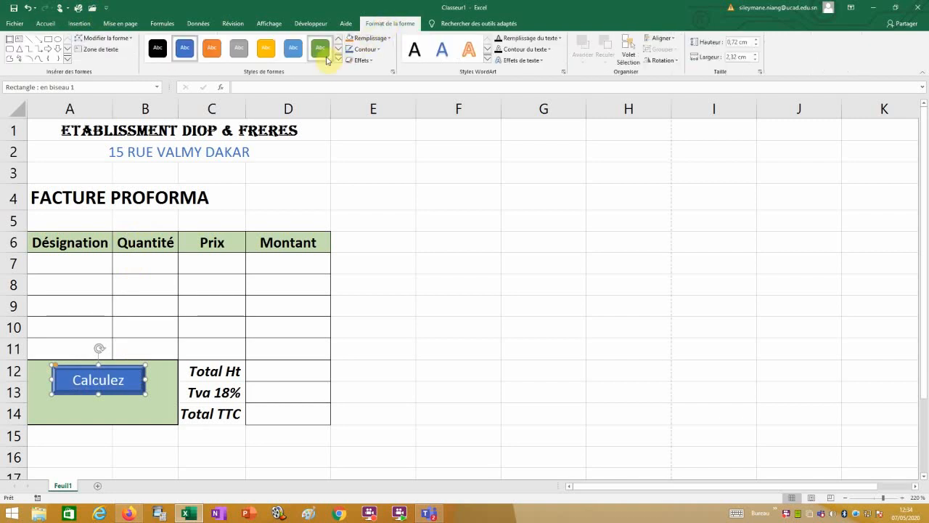
click(338, 58)
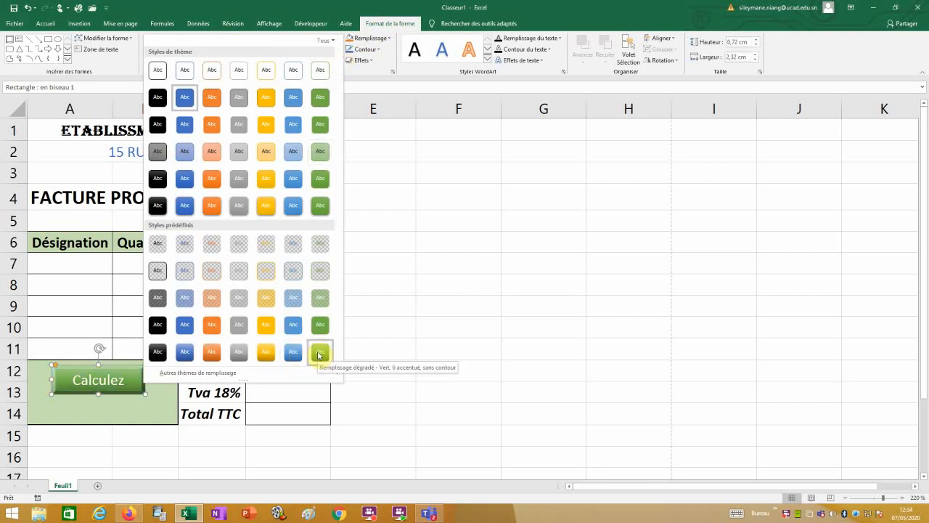
click(292, 353)
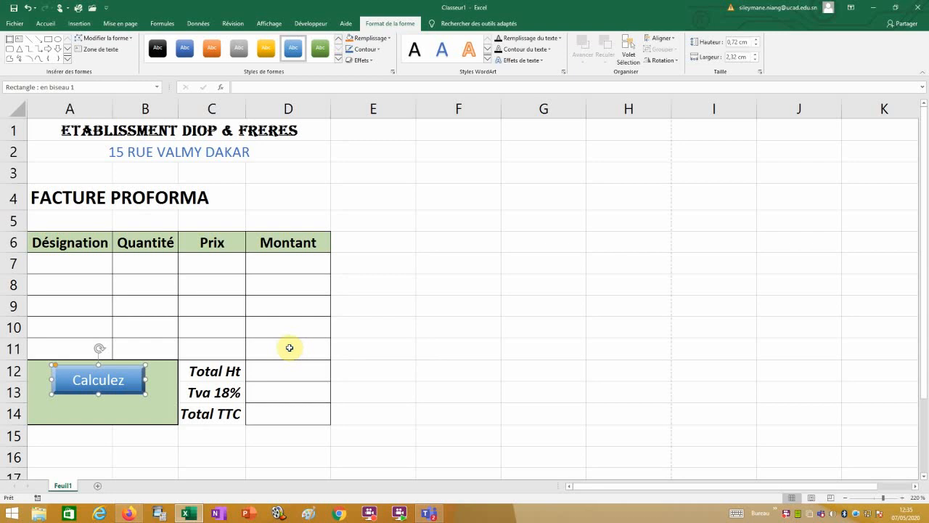
Step: Duplicate the Calculez shape and stack the copy directly beneath the original inside the green area
key(ctrl+d)
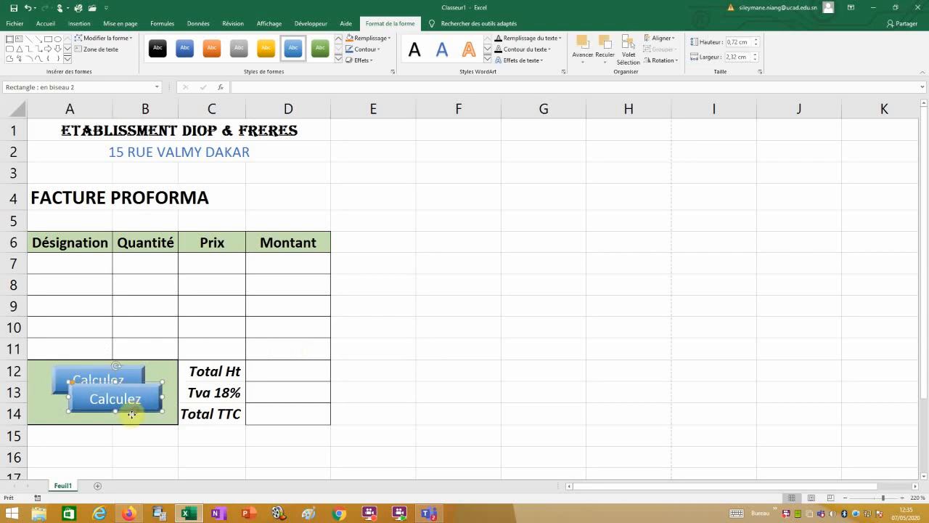
drag(131, 415, 119, 422)
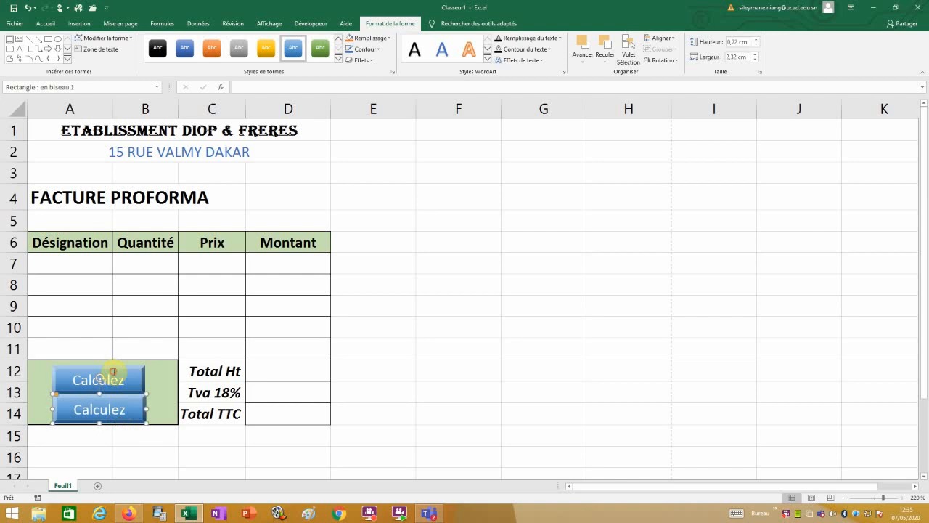
click(113, 372)
drag(117, 364, 118, 362)
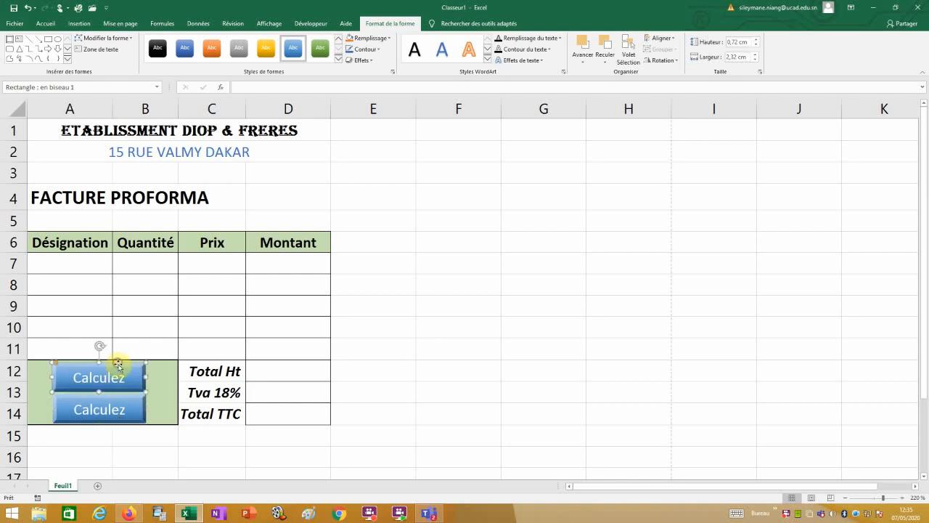
click(122, 397)
drag(122, 397, 122, 396)
Step: Replace the label of the lower bevelled shape with Effacer
double_click(122, 396)
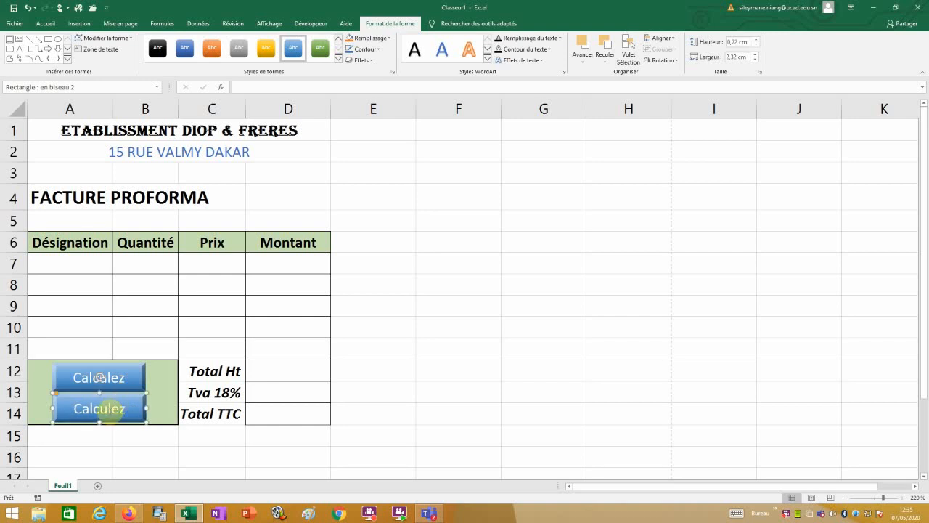
text(Effacer)
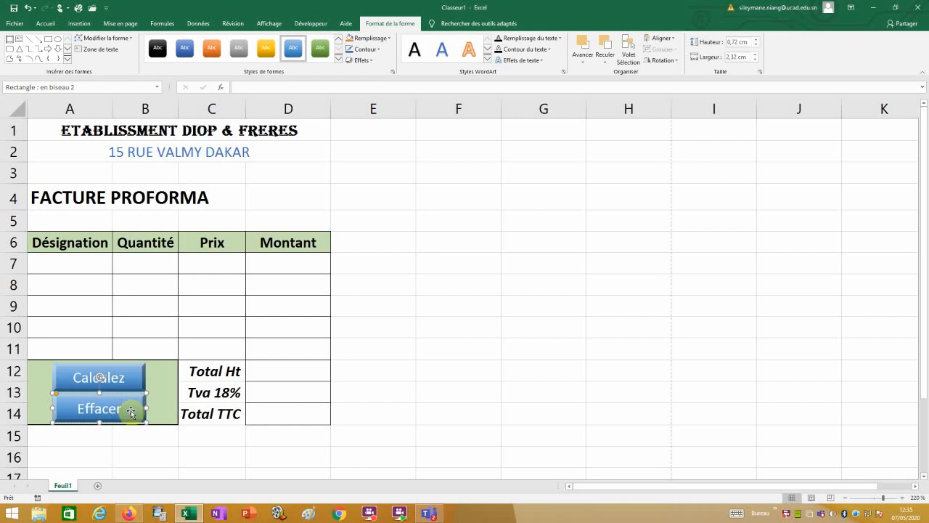
key(BackSpace)
text(r)
Step: Change the label of the upper bevelled shape to Calculer and deselect it
click(128, 381)
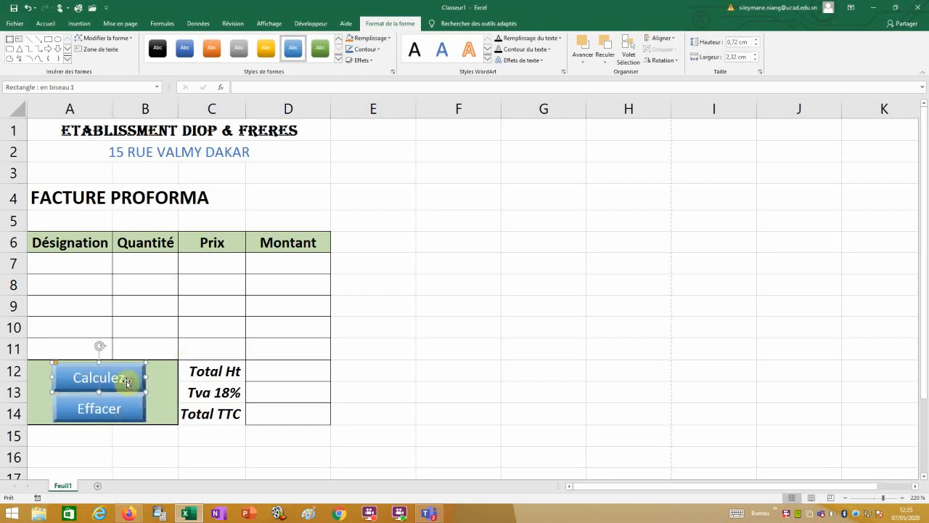
key(BackSpace)
text(r)
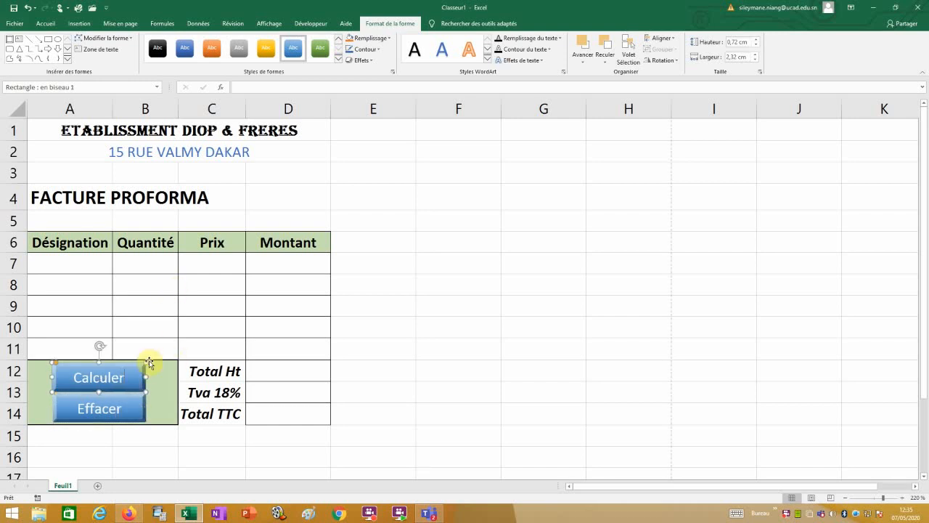
click(525, 437)
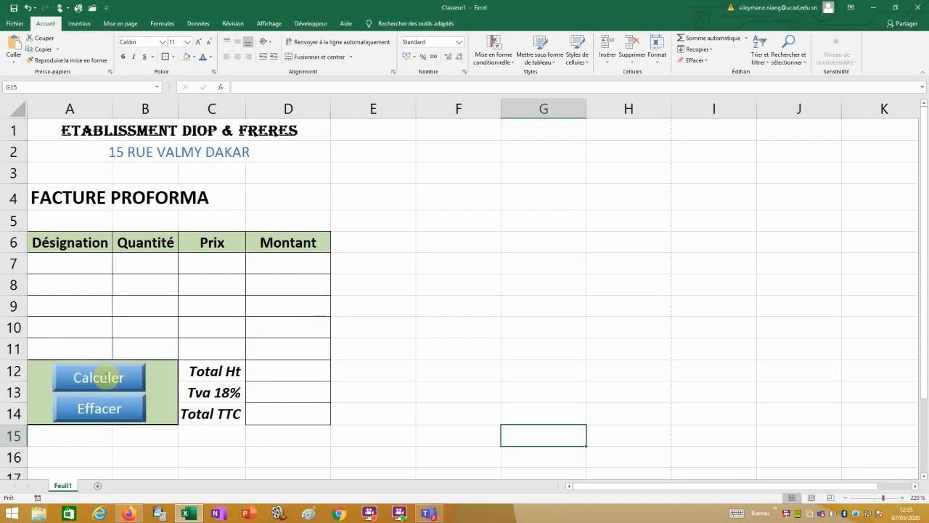
Step: Assign the Calcul macro to the Calculer shape
right_click(100, 376)
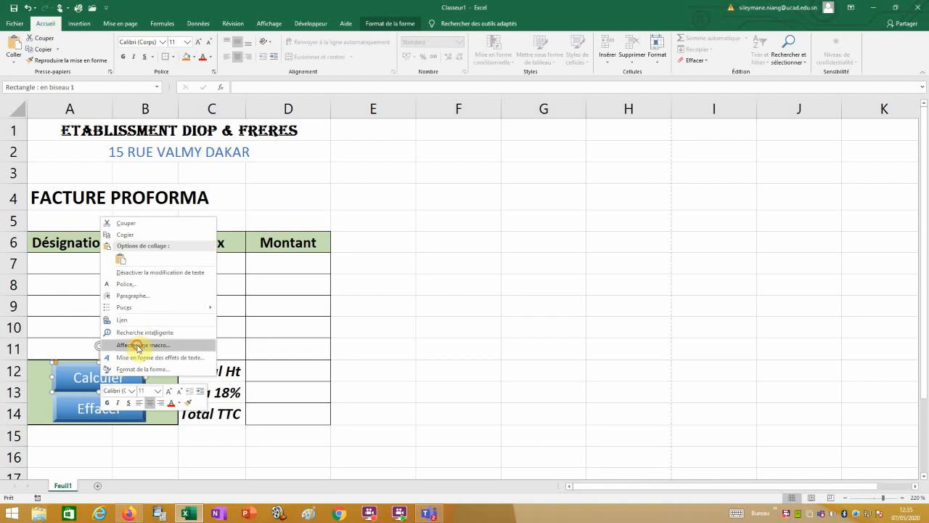
click(138, 345)
click(48, 290)
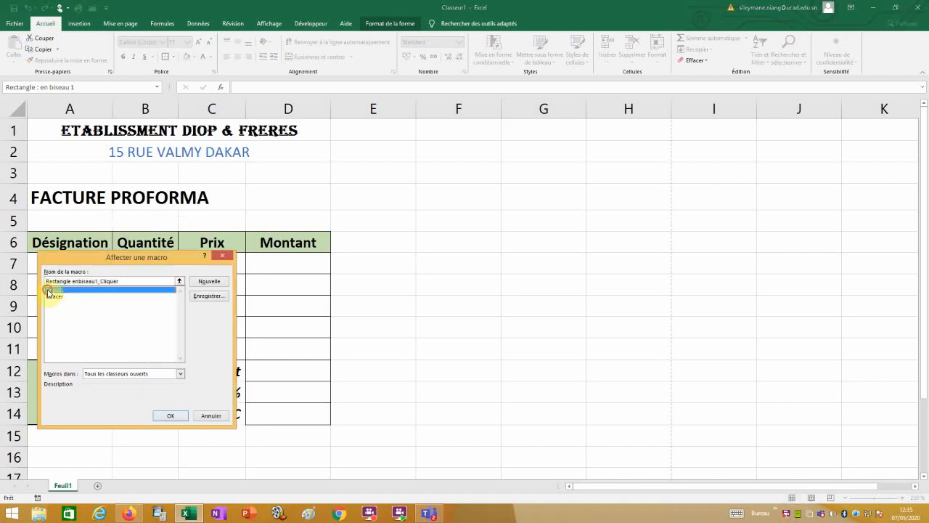
click(174, 416)
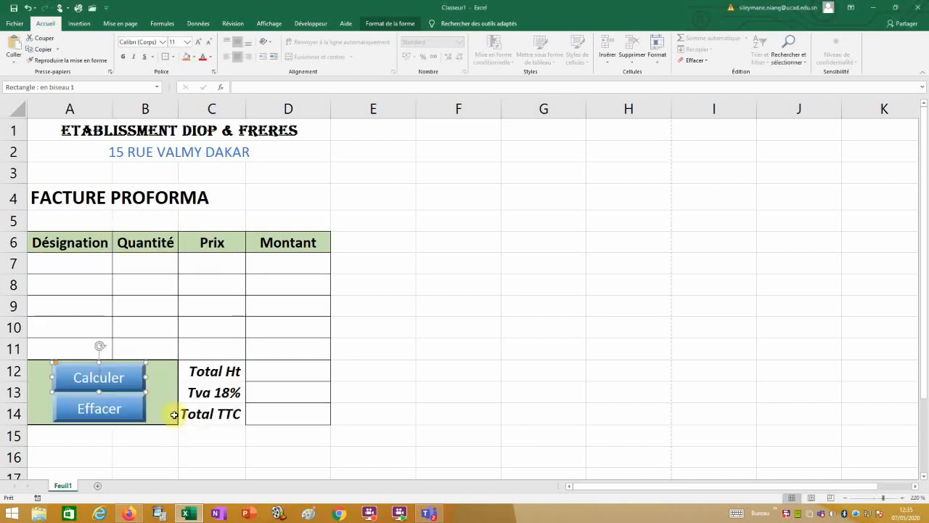
Step: Assign the Effacer macro to the Effacer shape and select the empty cell F11
click(100, 409)
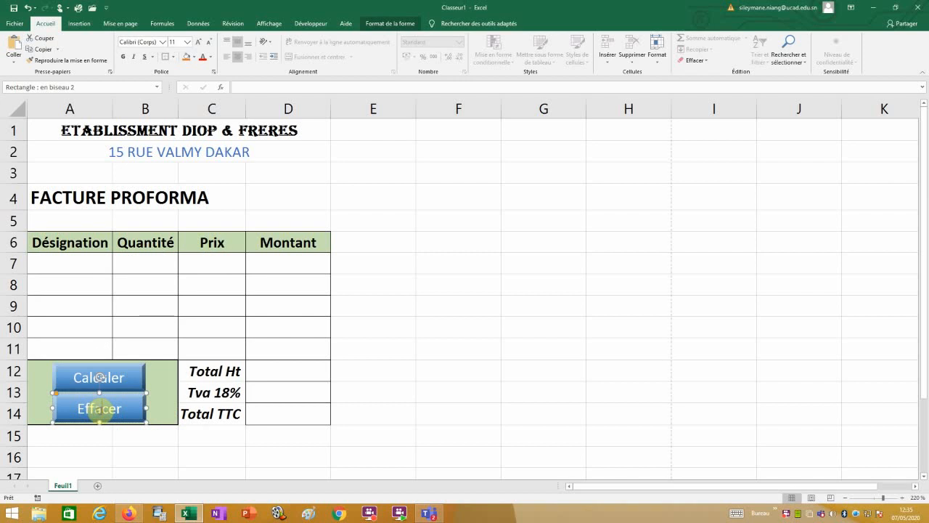
right_click(99, 408)
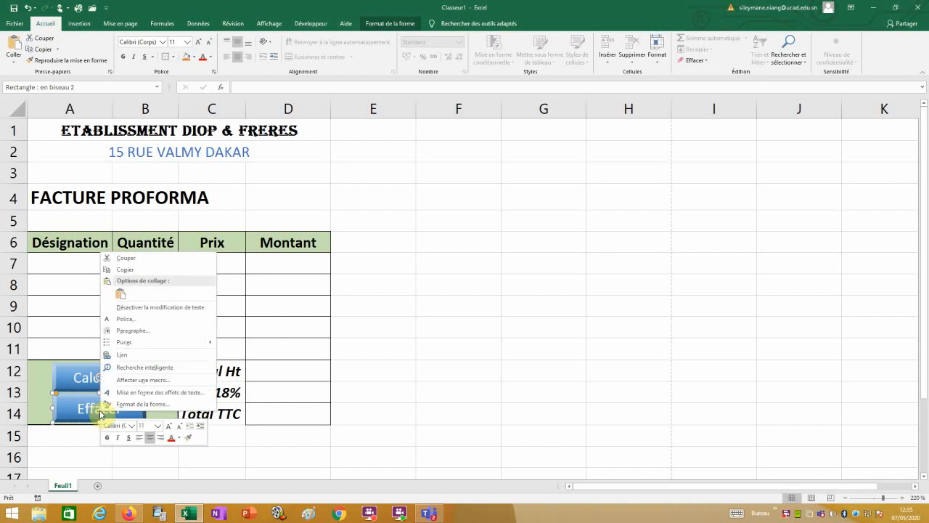
click(133, 380)
click(50, 331)
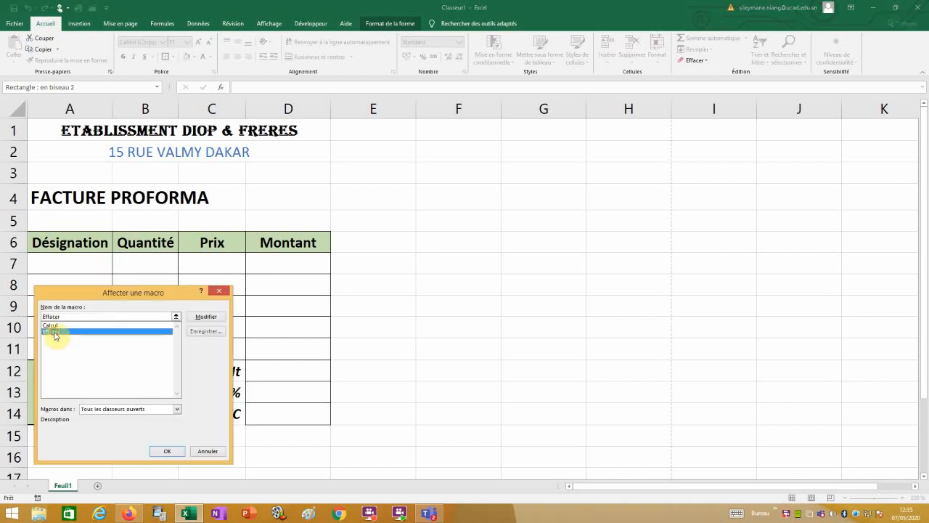
click(168, 451)
click(469, 346)
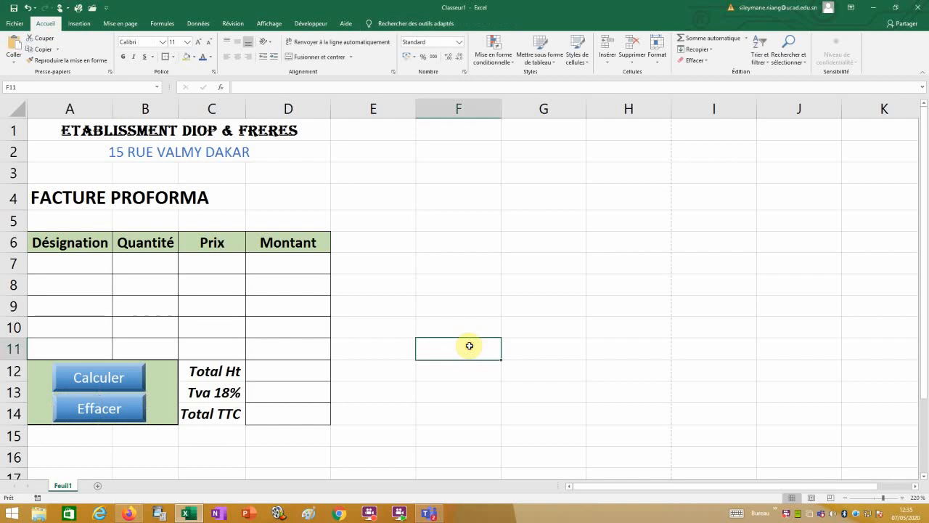
Step: Enter the designations Riz, Mil and Sucre in cells A7 to A9
click(73, 264)
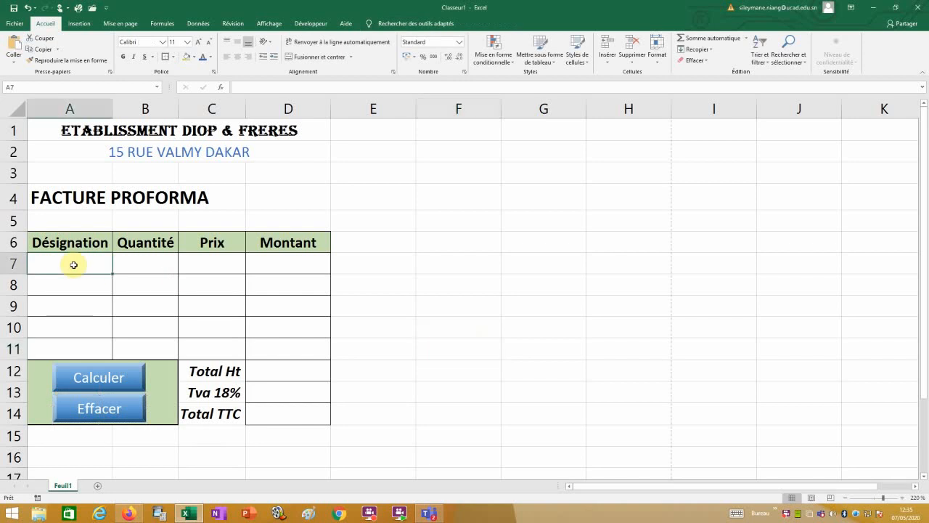
text(Riz)
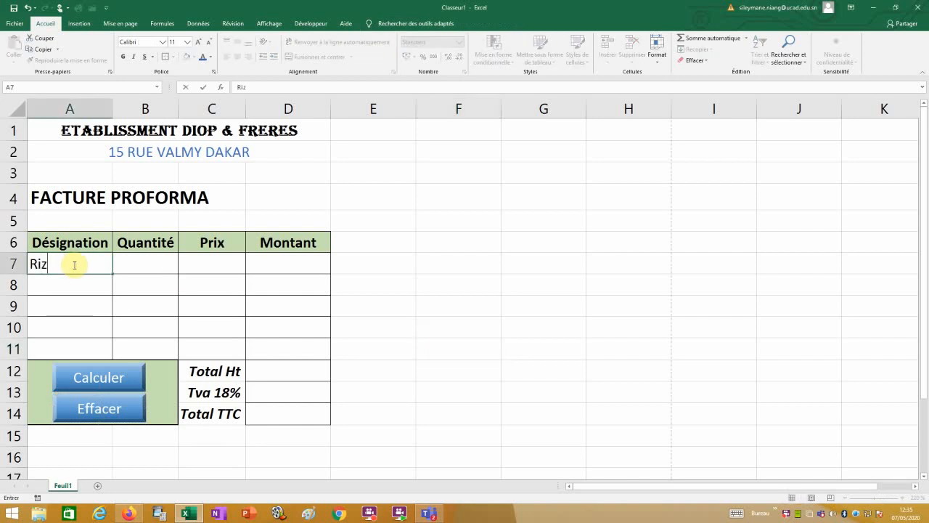
key(Return)
text(M)
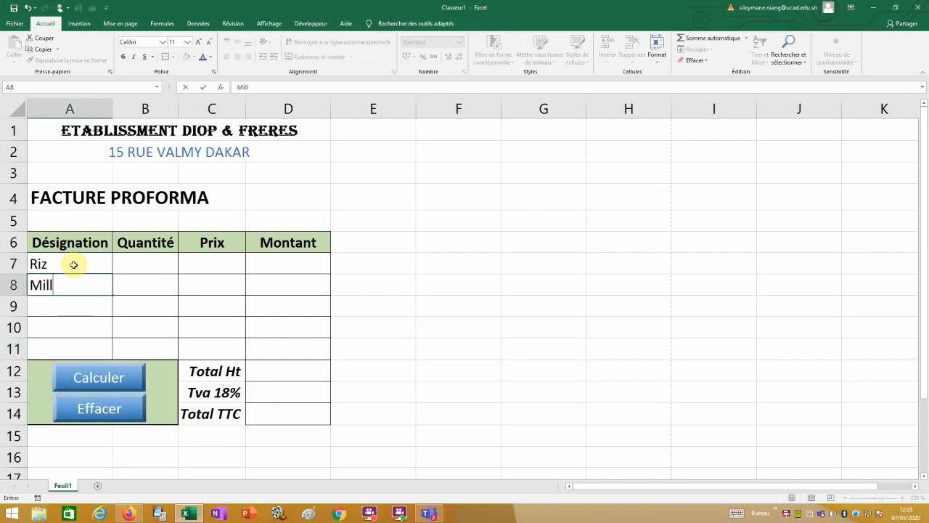
text(il)
key(Return)
text(Sucre)
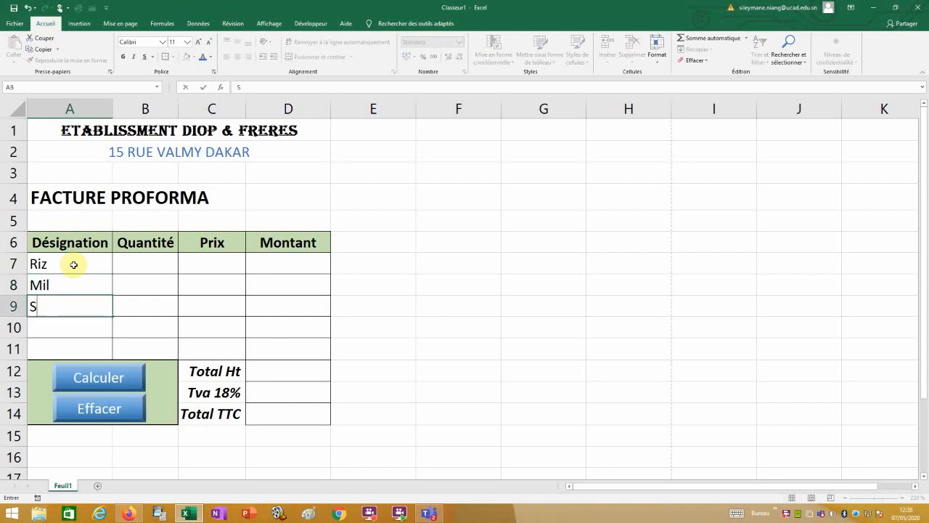
Step: Enter the quantities 10, 20 and 50 for Riz, Mil and Sucre in cells B7 to B9
click(157, 263)
text(10)
key(Return)
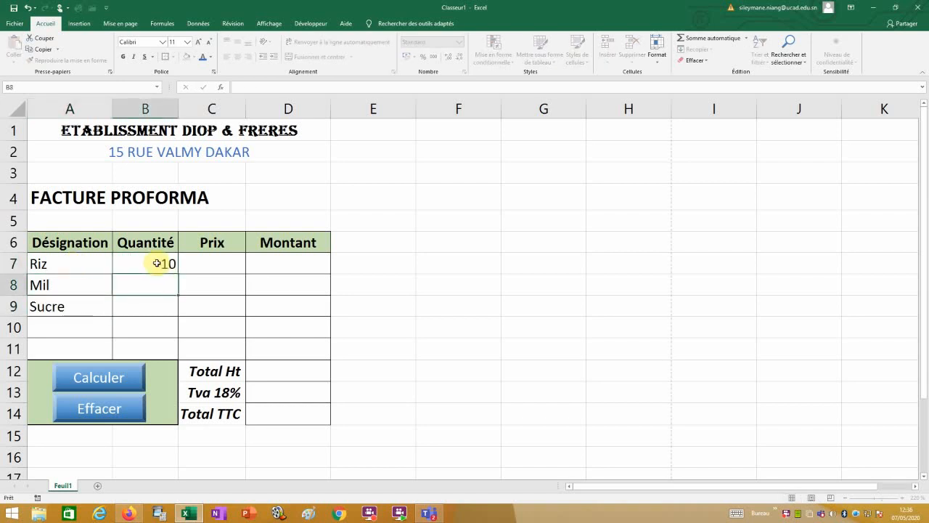
text(20)
key(Return)
text(50)
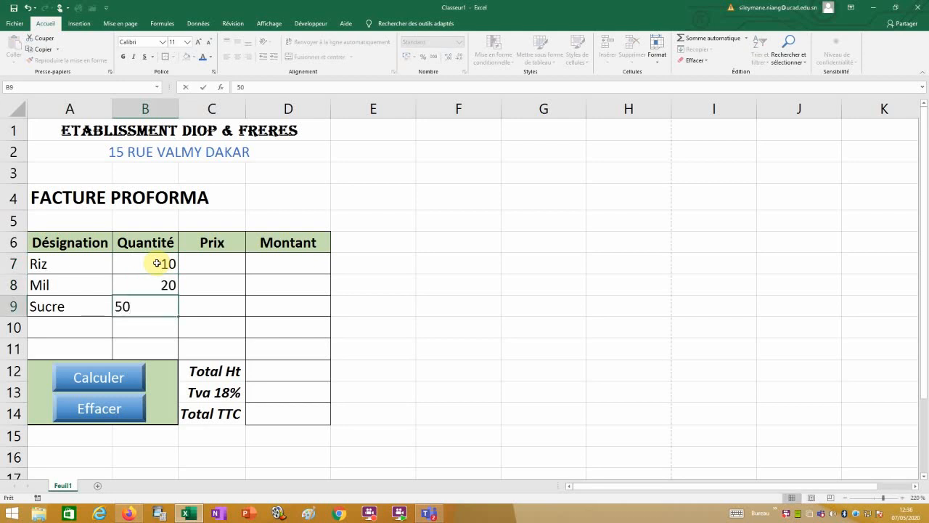
Step: Enter the prices 560, 900 and 450 for Riz, Mil and Sucre in cells C7 to C9
click(229, 261)
text(560)
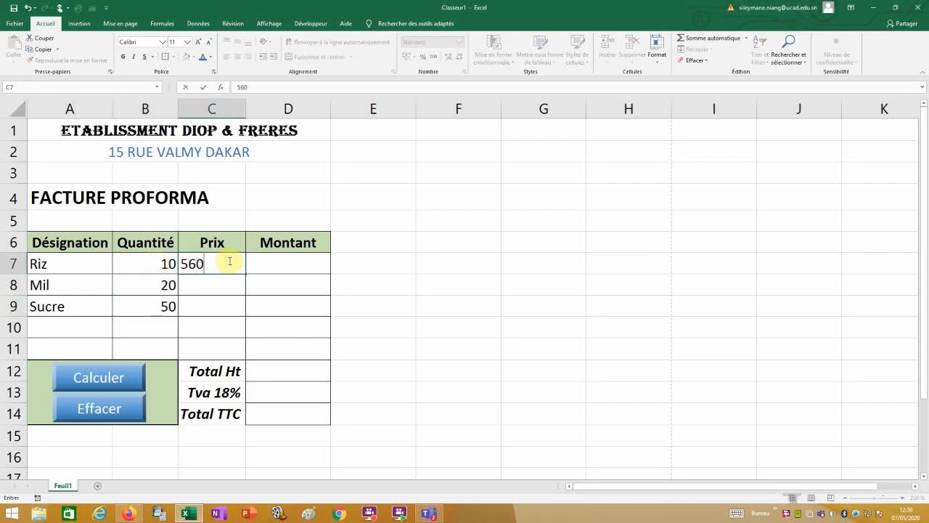
key(Return)
text(900)
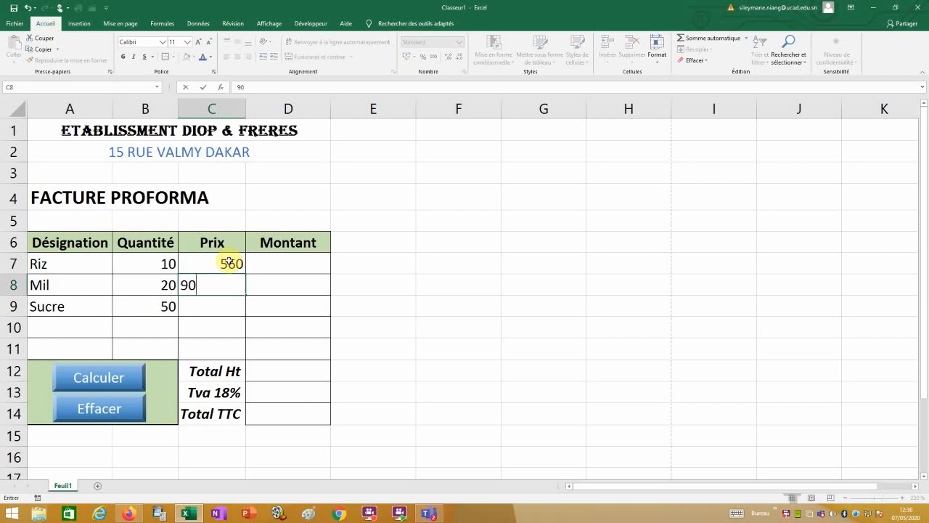
key(Return)
text(450)
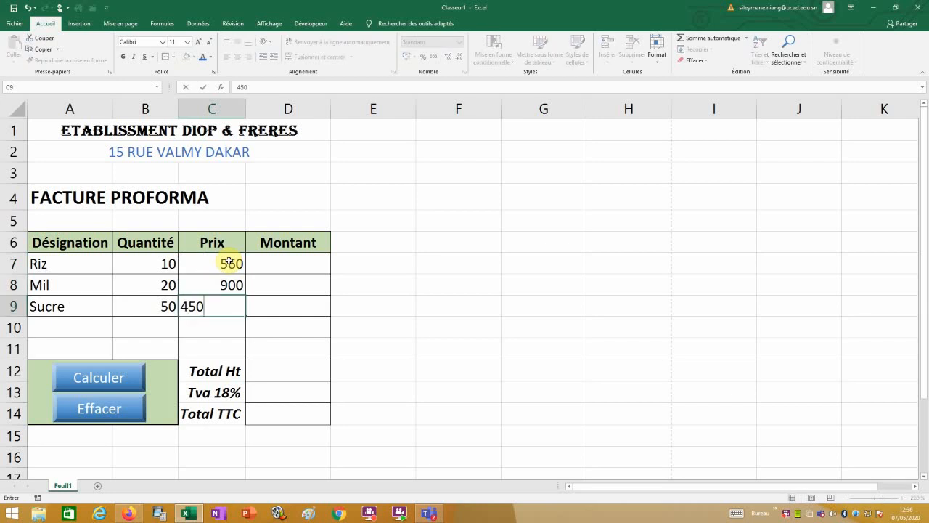
Step: Run the Calculer shape's macro on the invoice and clear the table with the Effacer shape's macro
click(296, 268)
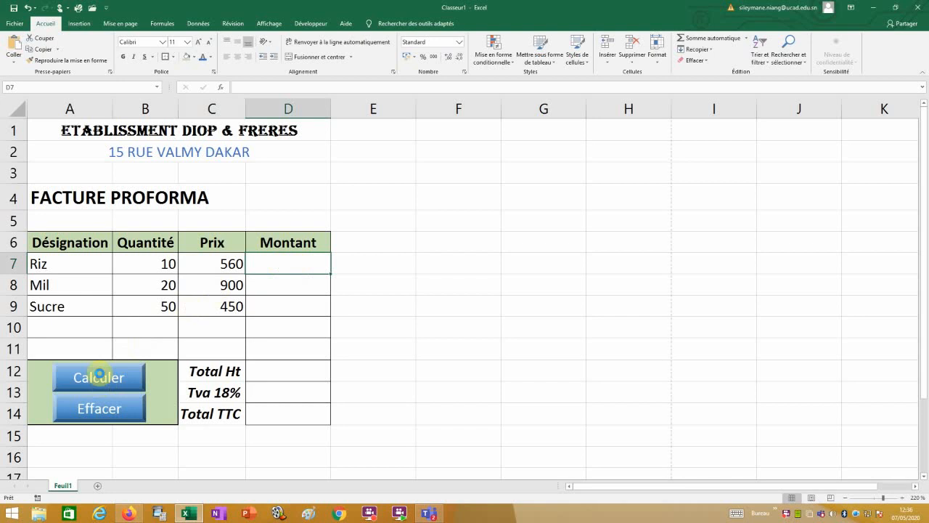
click(95, 375)
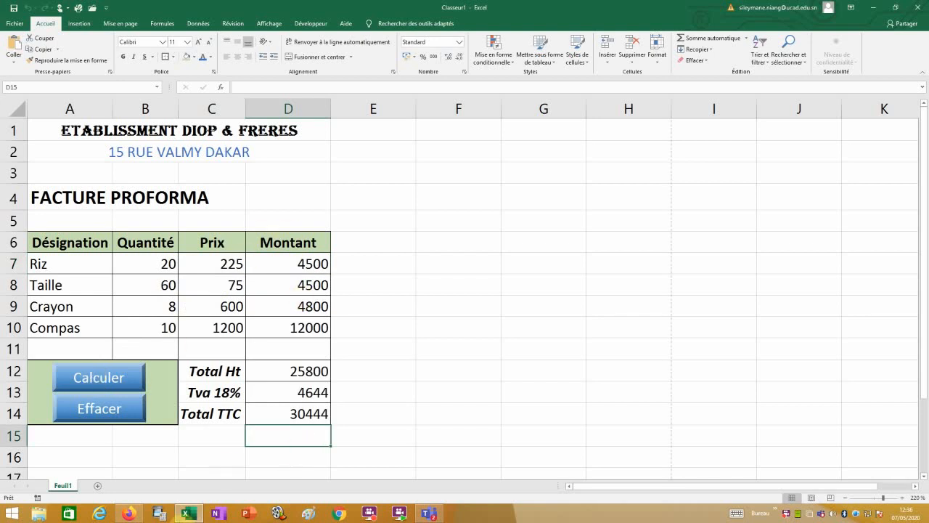
click(101, 411)
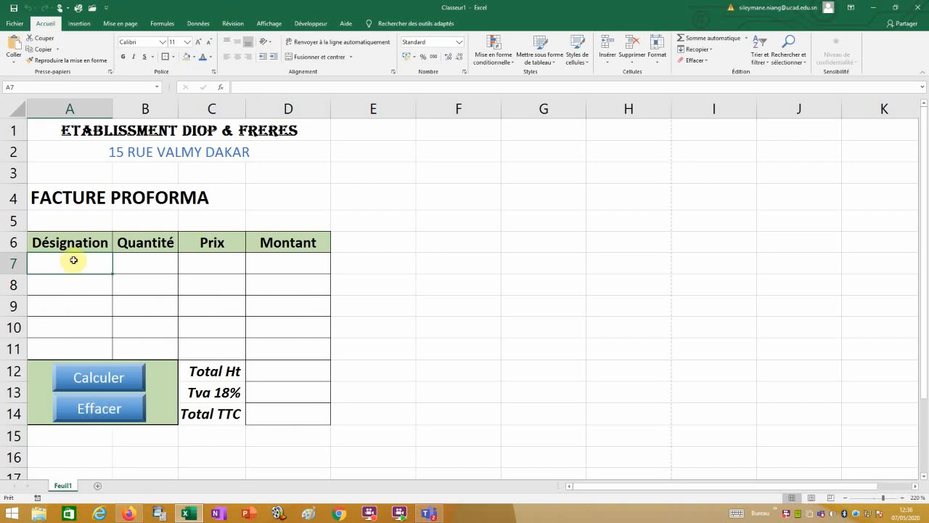
Step: Enter the designations Cahier, Bic and Crayon in cells A7 to A9
text(C)
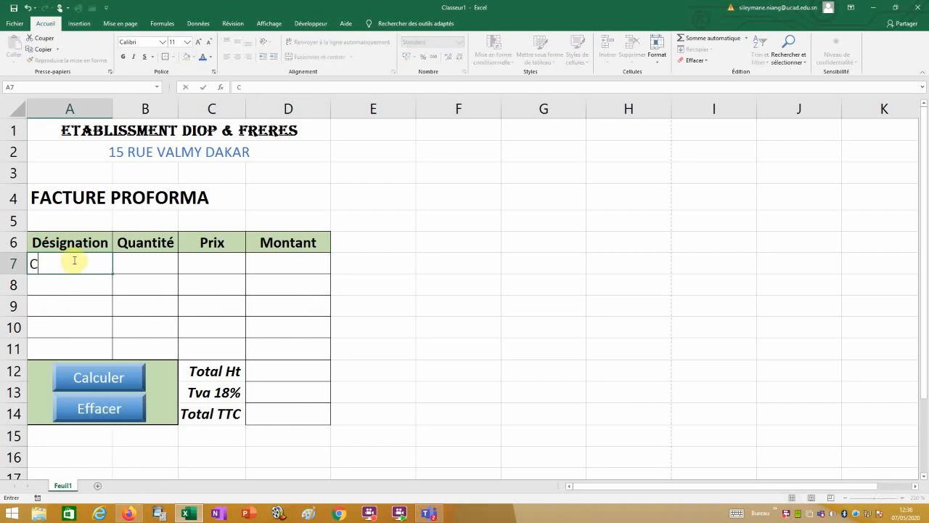
text(ahier)
key(Return)
text(Bic)
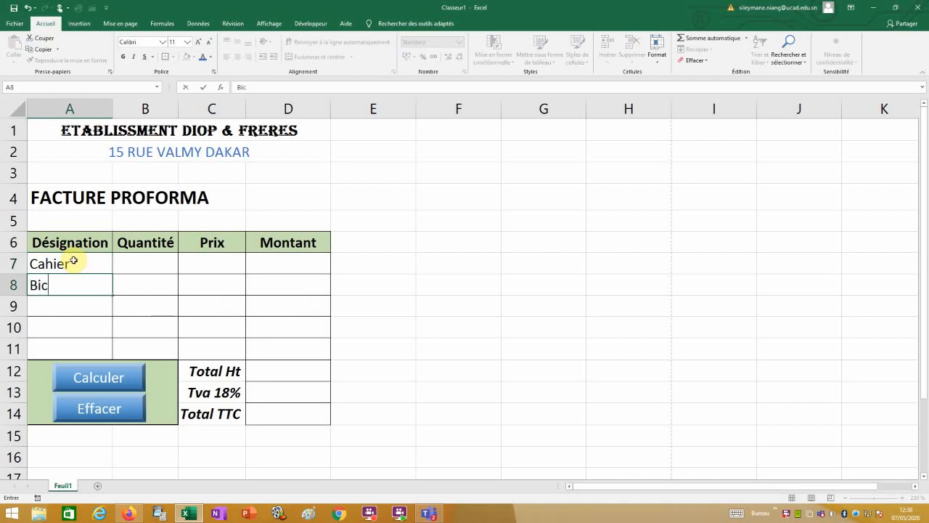
key(Return)
text(Crayon)
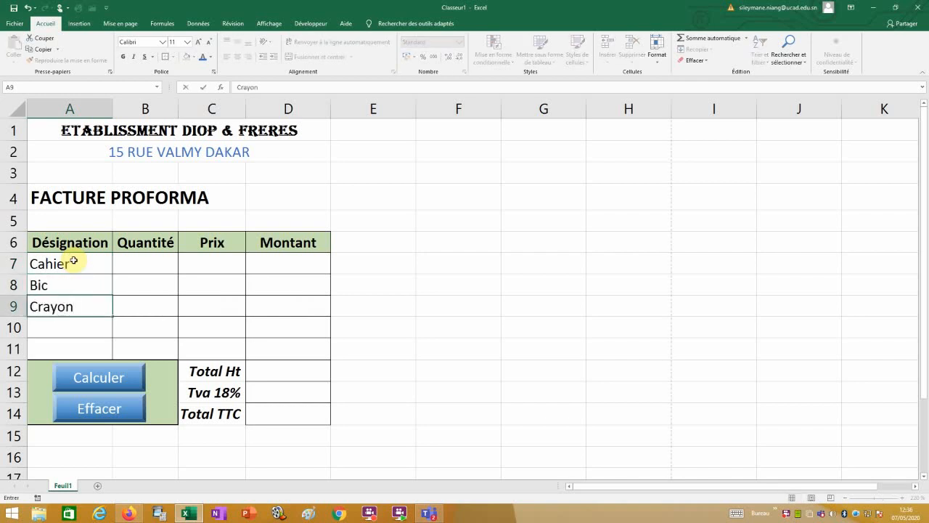
Step: Enter the quantities 10, 30 and 45 for Cahier, Bic and Crayon in cells B7 to B9
click(148, 264)
text(10)
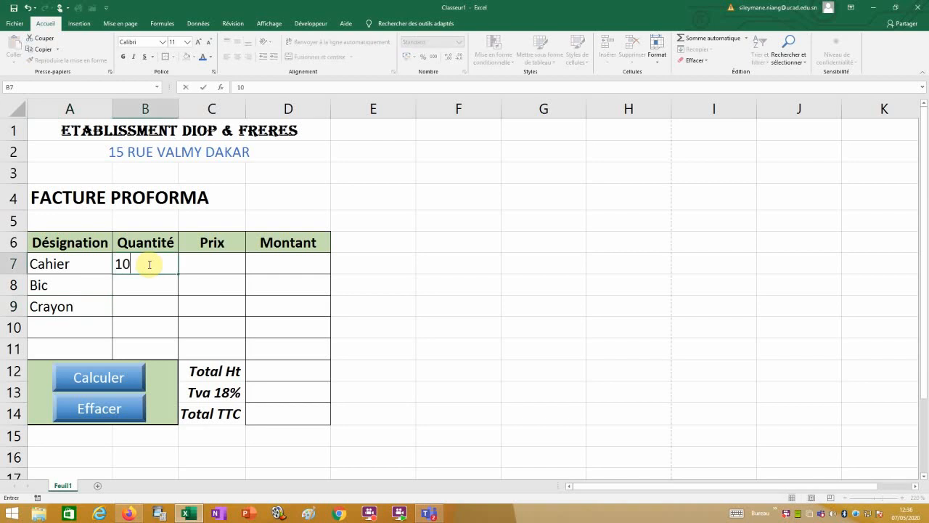
key(Return)
text(30)
key(Return)
text(45)
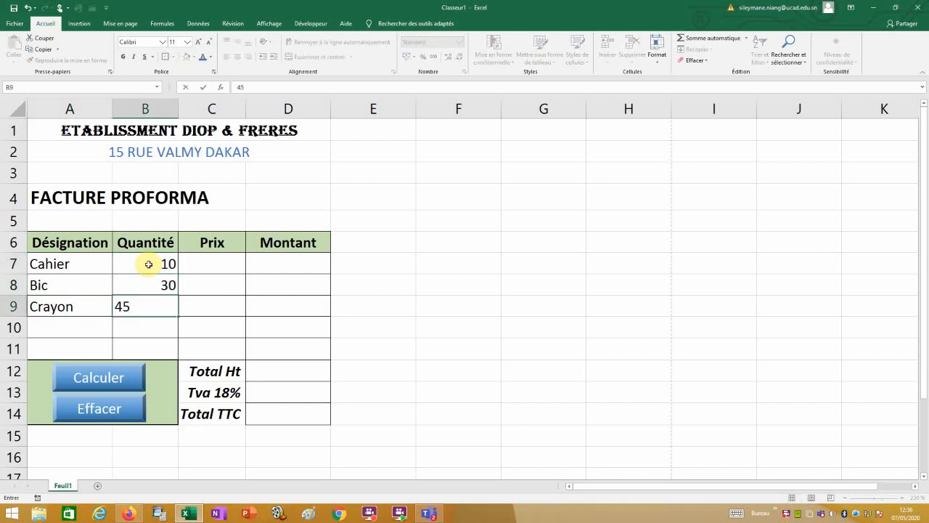
Step: Enter the prices 500, 150 and 175 in cells C7 to C9 and run the Calculer shape's macro
click(221, 260)
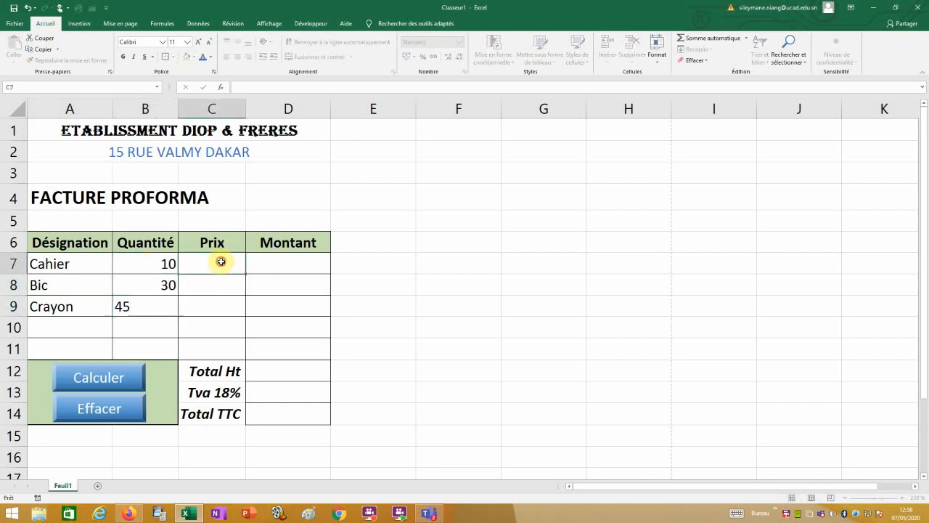
text(500)
key(Return)
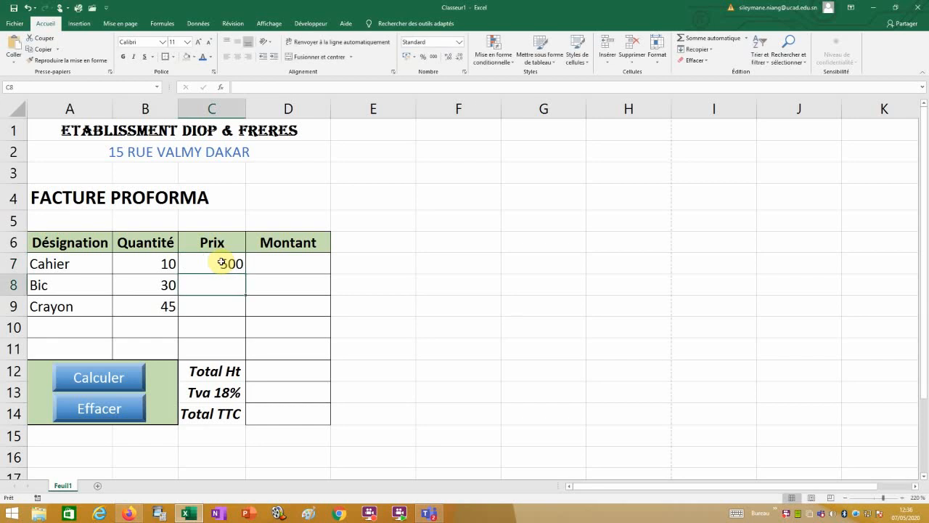
text(150)
key(Return)
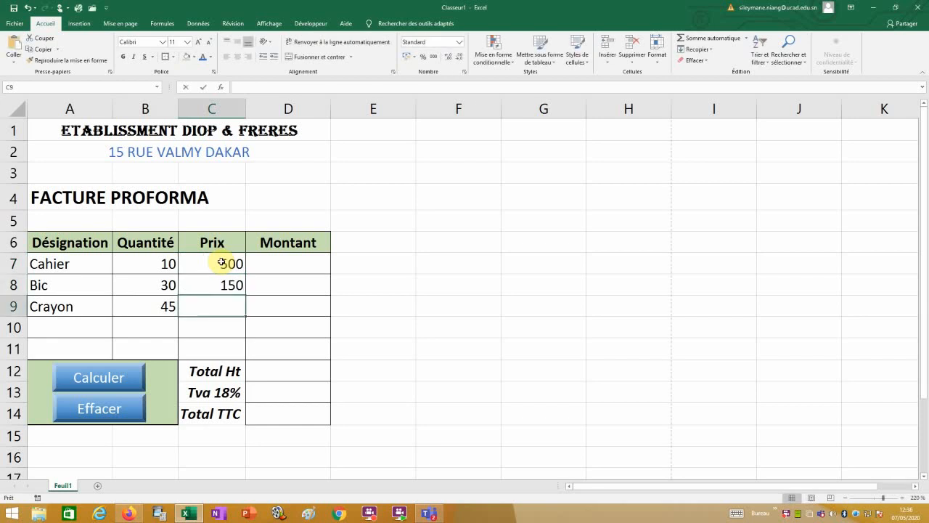
text(175)
click(283, 265)
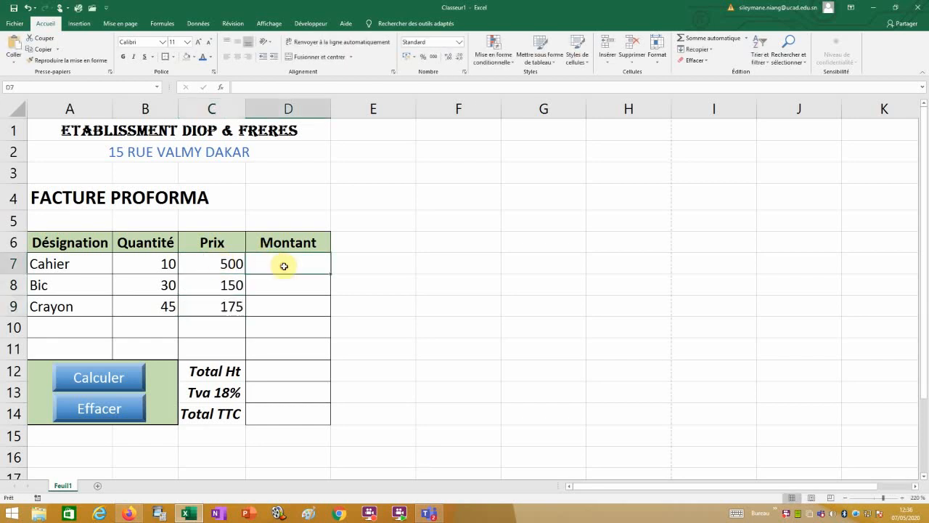
click(119, 375)
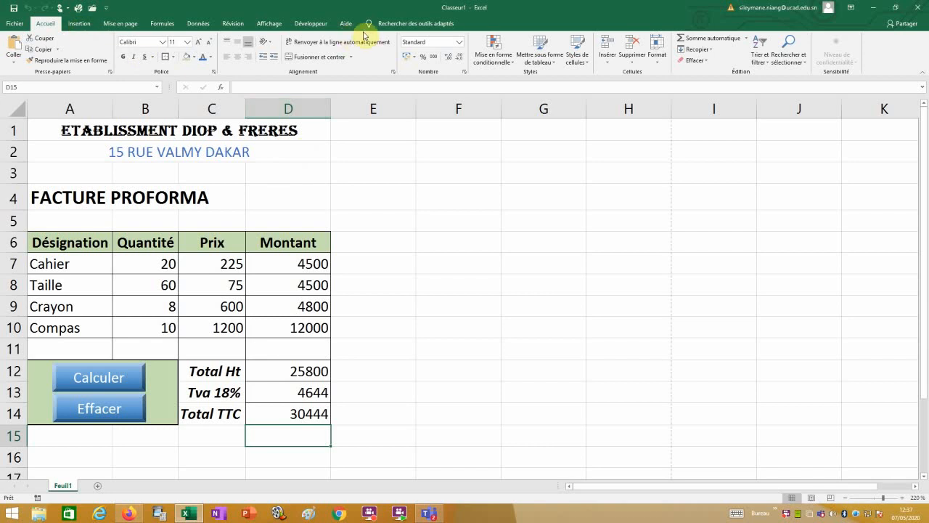
Step: Start recording a new macro named Archive, stored in this workbook (Ce classeur)
click(274, 26)
click(583, 58)
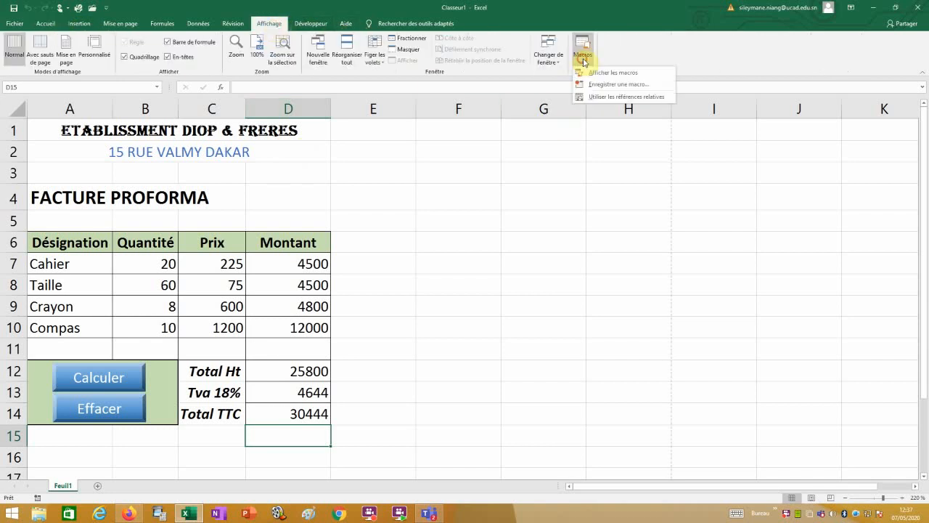
click(604, 86)
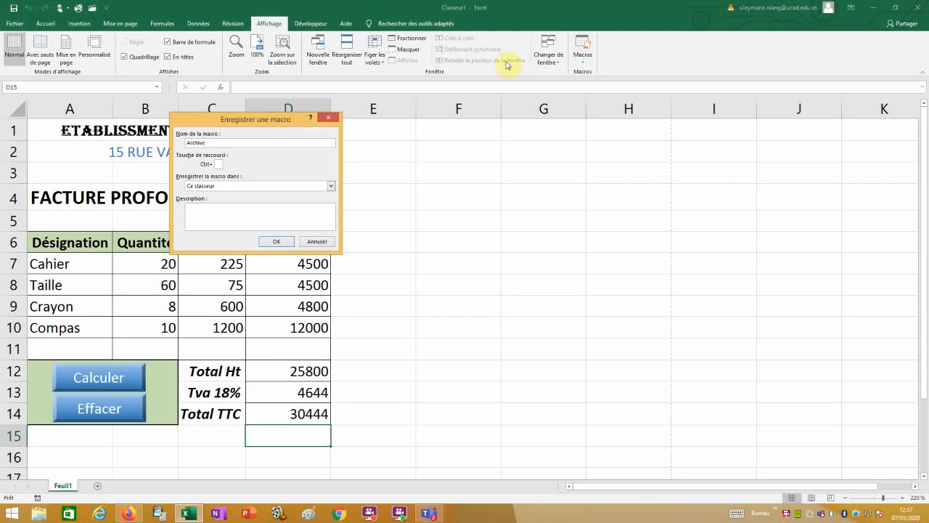
click(278, 242)
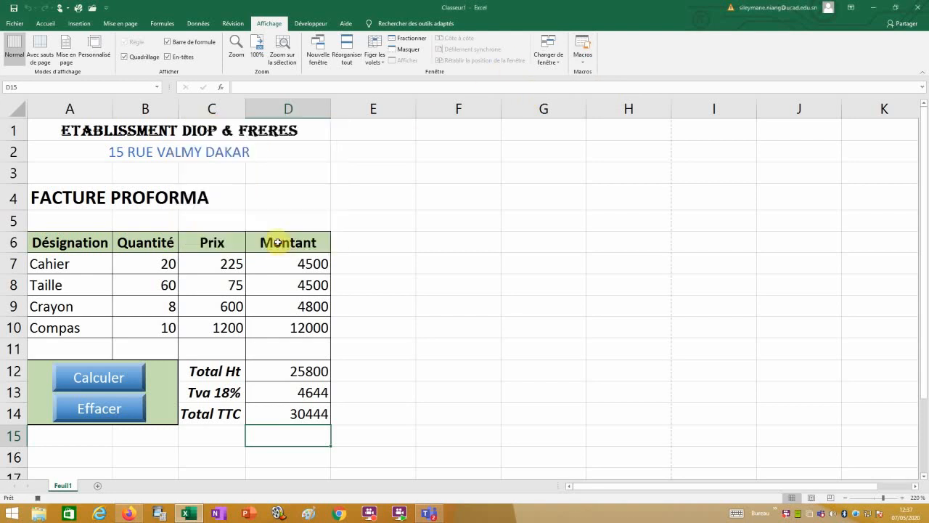
Step: Copy the whole invoice range A1:D14 and paste it at cell A1 of a new sheet
click(37, 127)
drag(37, 127, 276, 374)
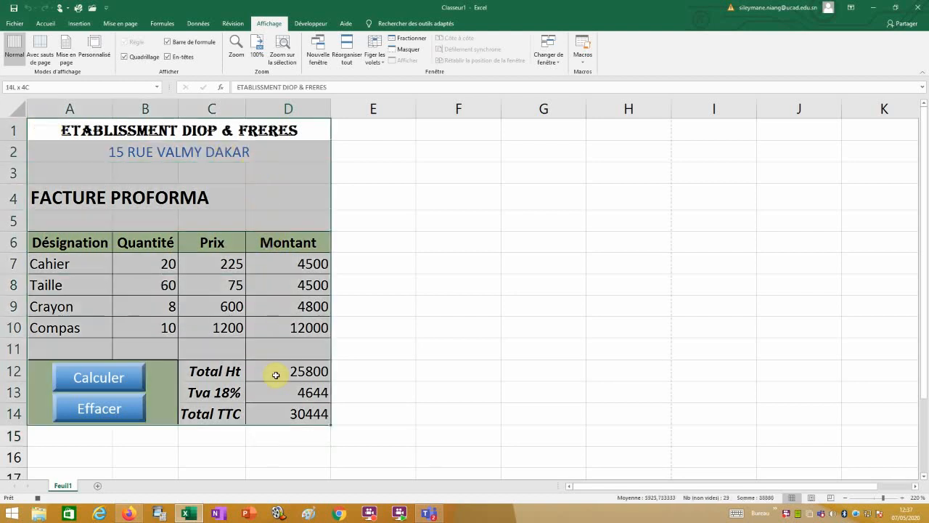
right_click(227, 270)
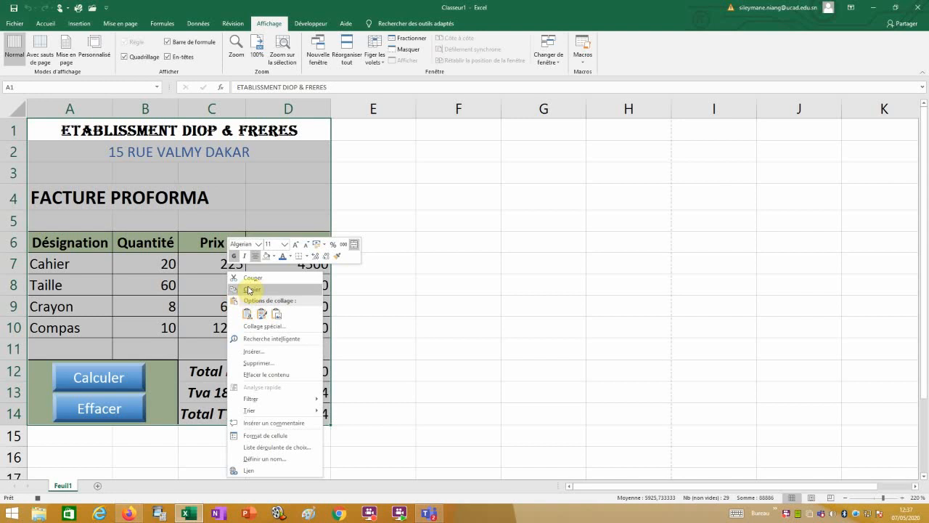
click(249, 289)
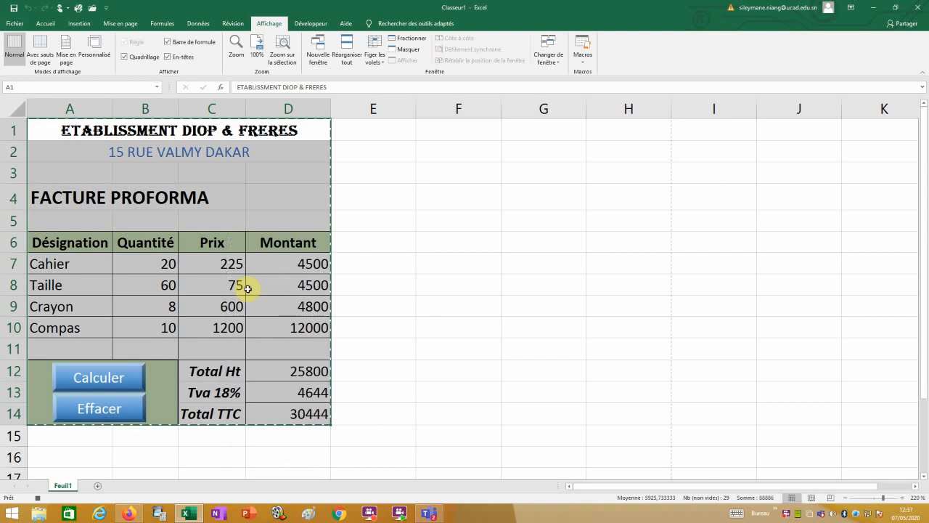
click(98, 485)
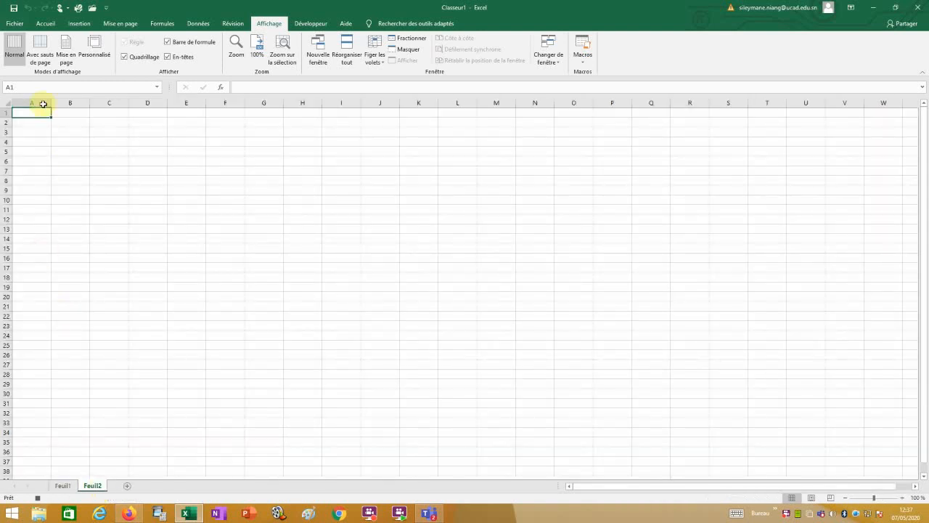
click(45, 26)
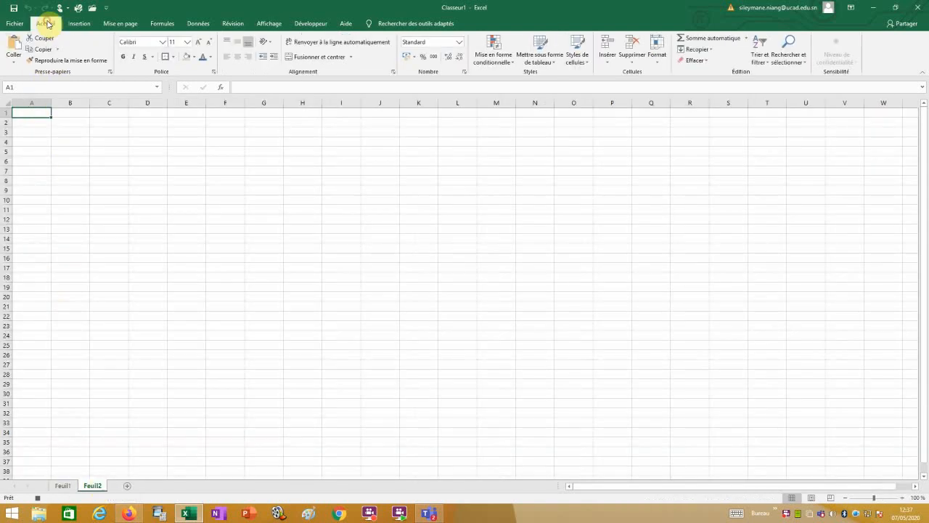
click(13, 45)
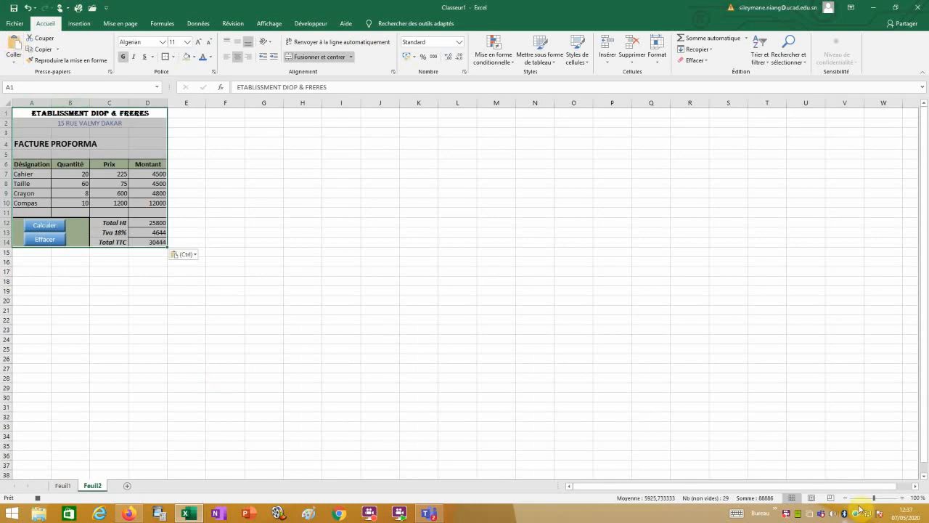
Step: Remove the copied Calculer and Effacer shapes from the invoice on Feuil2 and select cell C19
click(74, 280)
click(17, 219)
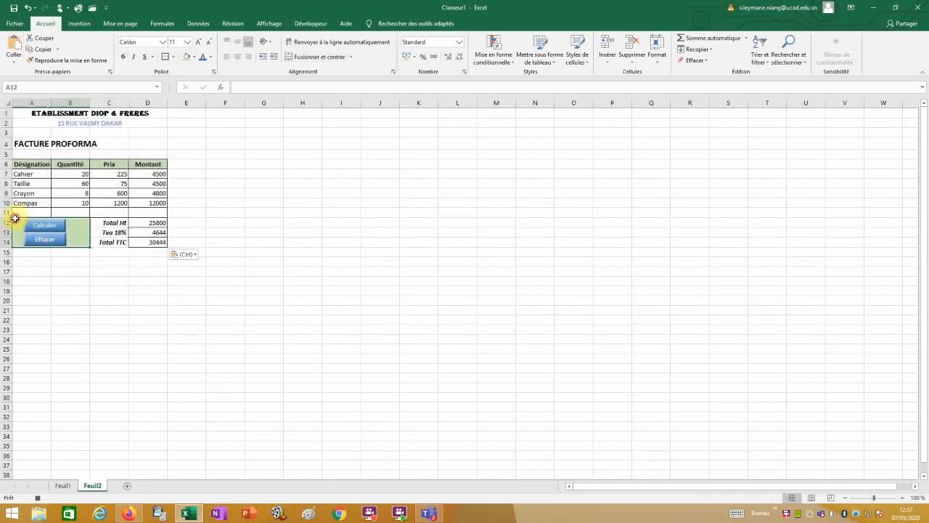
right_click(34, 229)
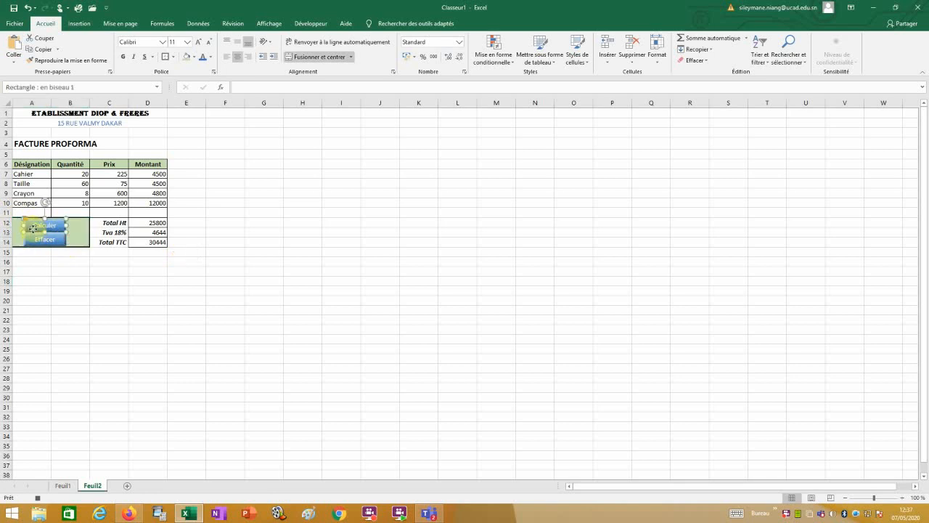
click(45, 235)
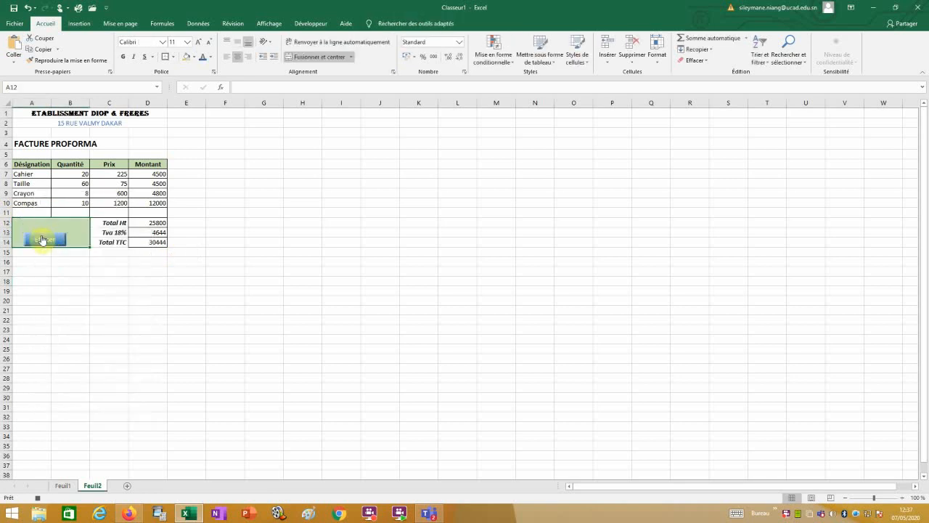
right_click(42, 240)
click(64, 244)
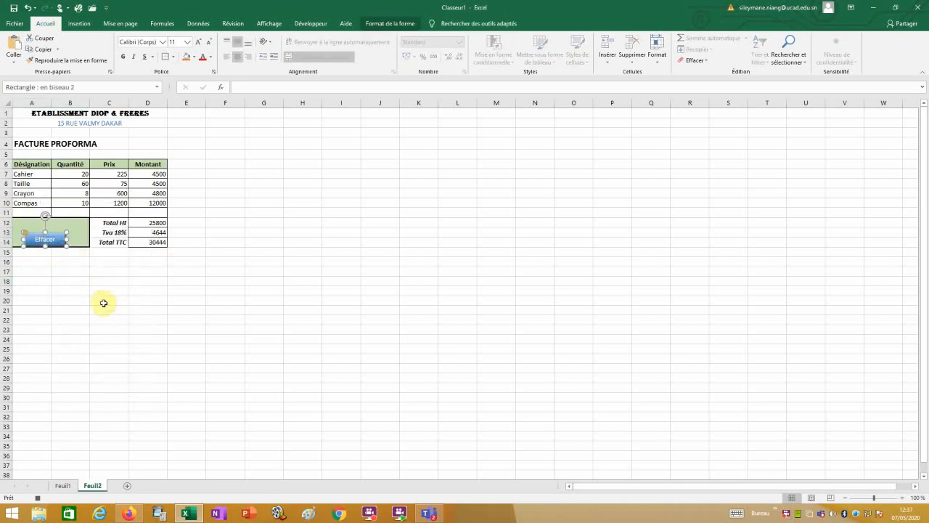
right_click(54, 232)
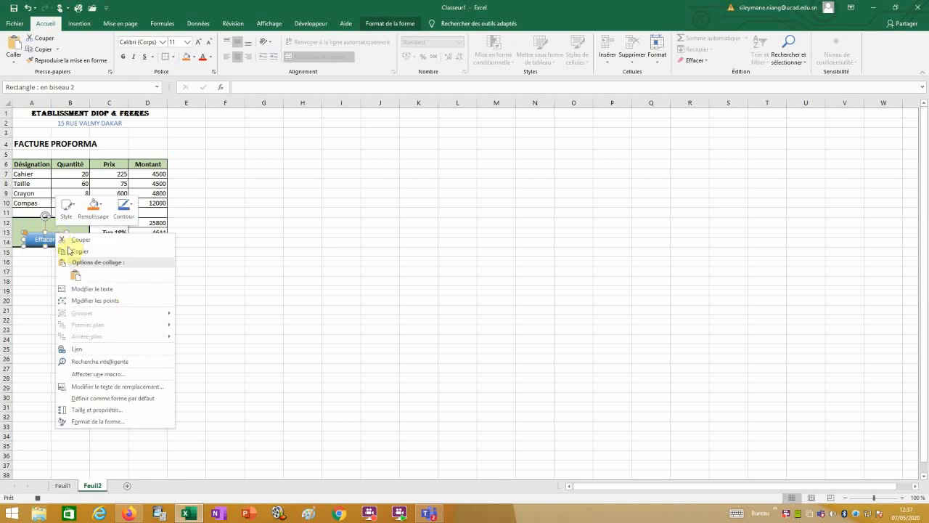
click(75, 244)
click(104, 290)
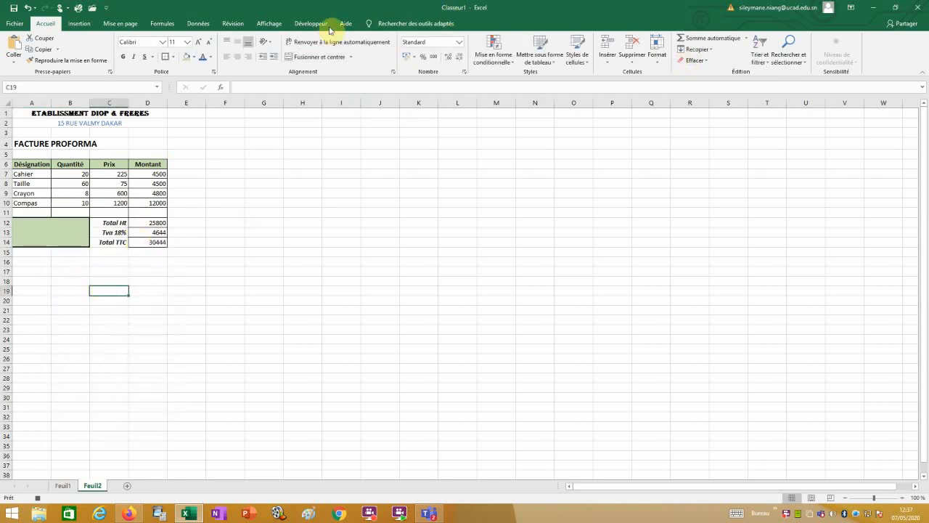
Step: Stop recording the macro and return to the original invoice on Feuil1
click(266, 26)
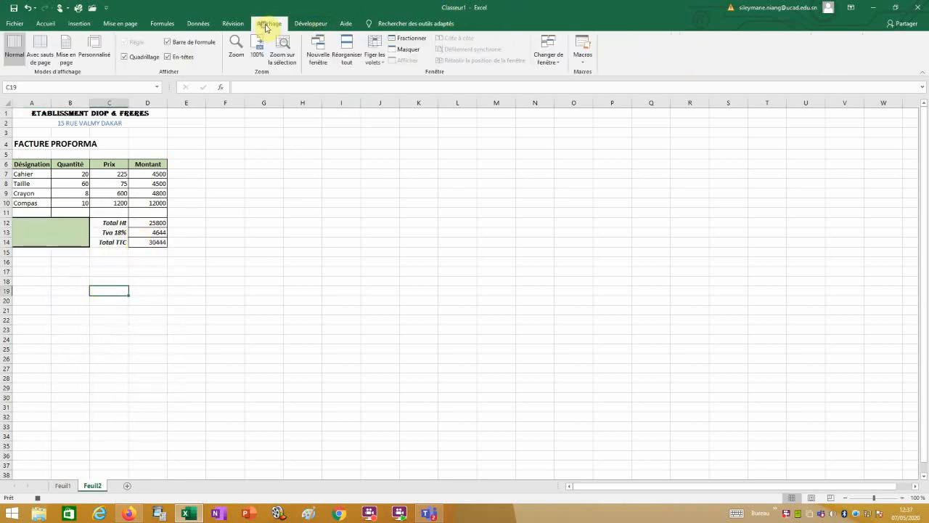
click(583, 60)
click(605, 85)
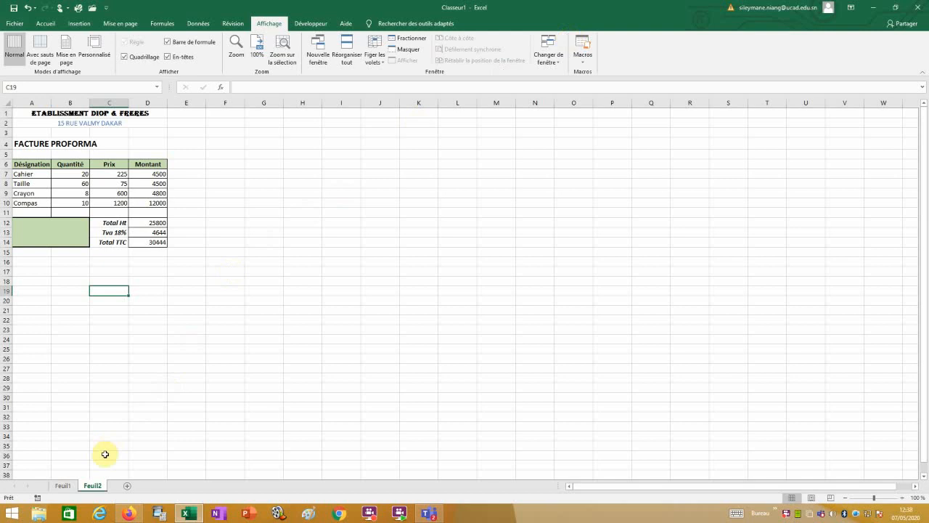
click(63, 486)
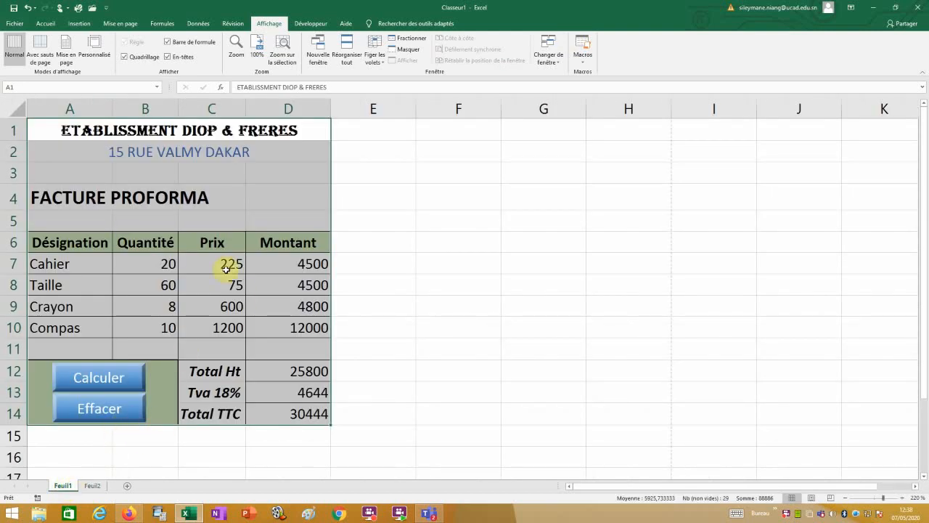
click(355, 355)
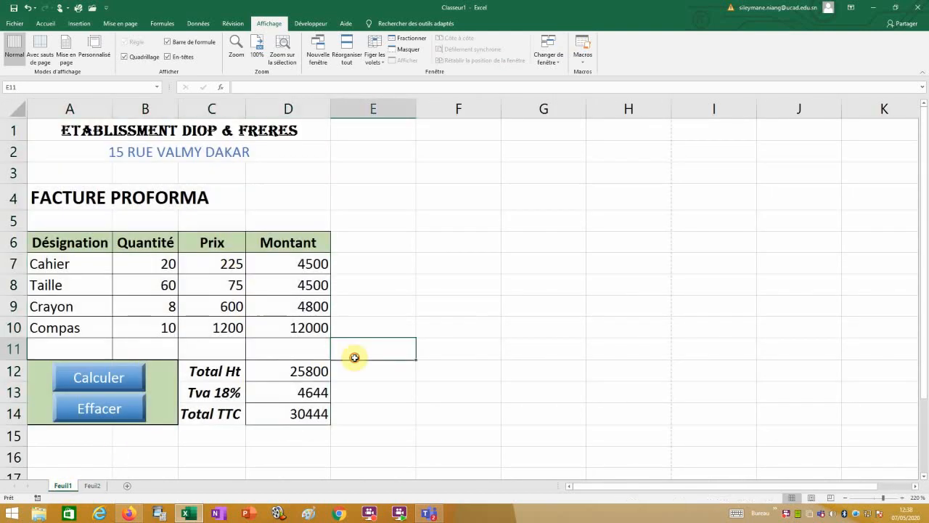
Step: Draw a bevelled rectangle about 0.7 cm high and 2.1 cm wide over cell E2 and label it Archiver
click(377, 149)
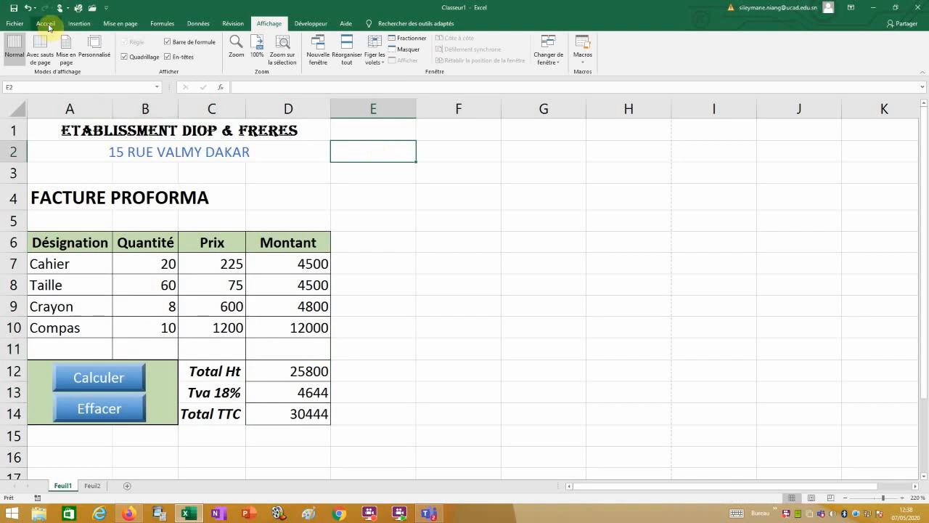
click(82, 24)
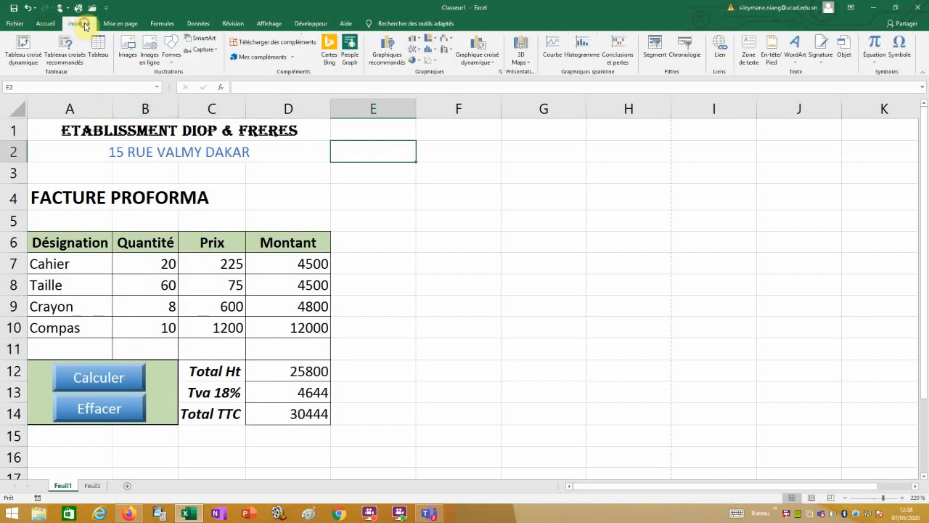
click(173, 52)
click(165, 85)
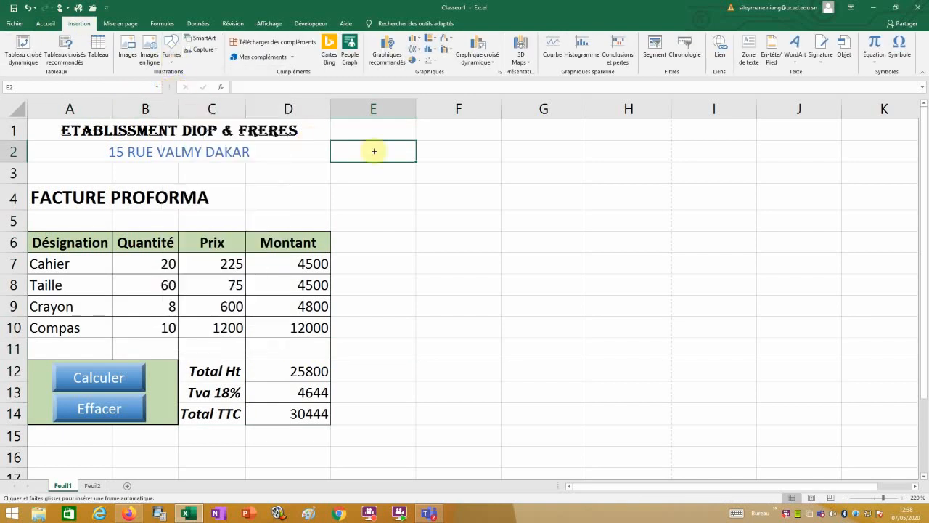
drag(335, 141, 419, 170)
right_click(382, 156)
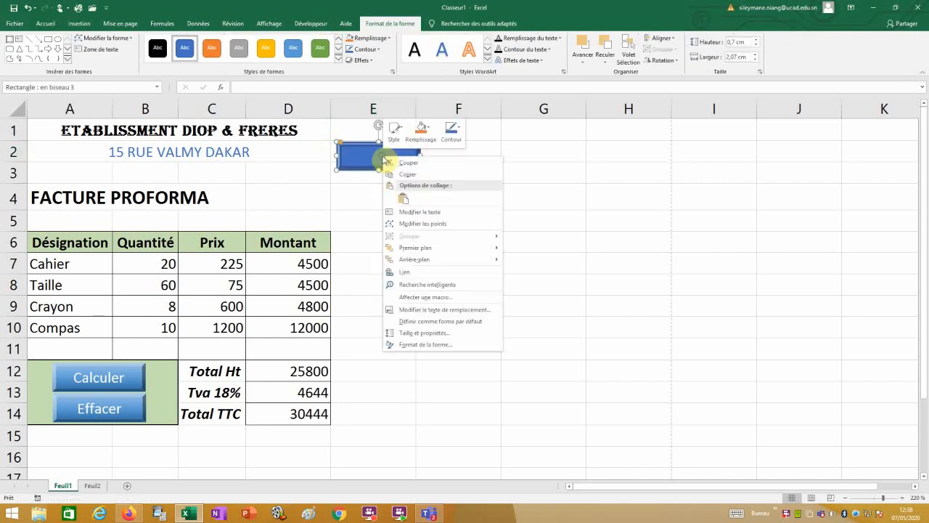
click(422, 212)
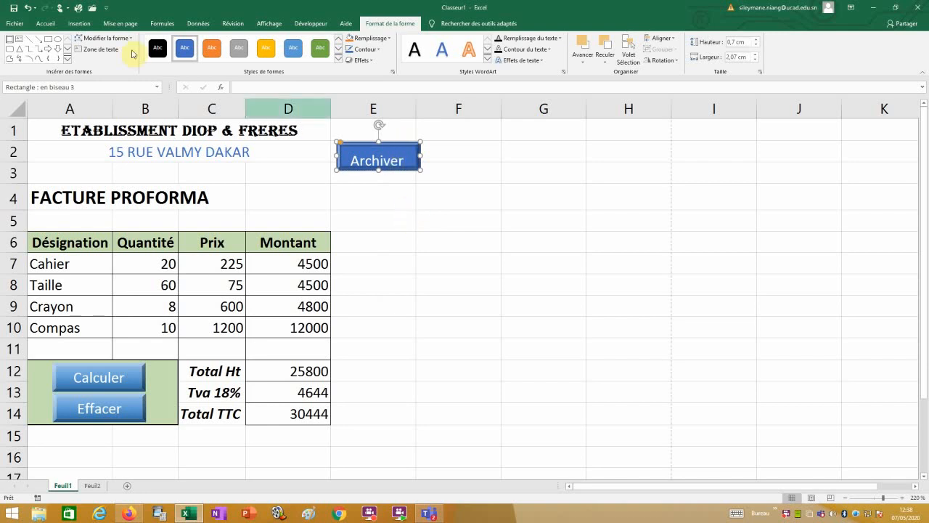
Step: Centre the Archiver label horizontally and vertically in its shape and apply the solid green shape style
click(45, 24)
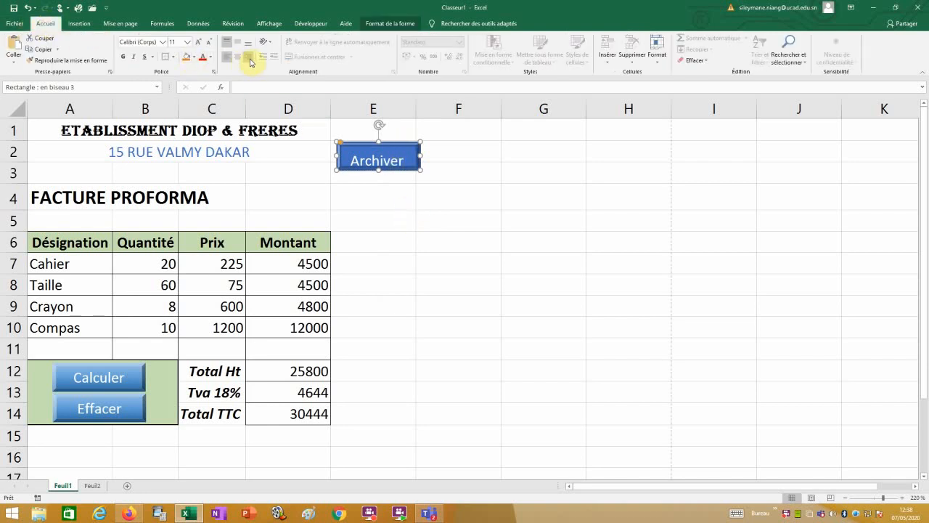
click(238, 56)
click(239, 42)
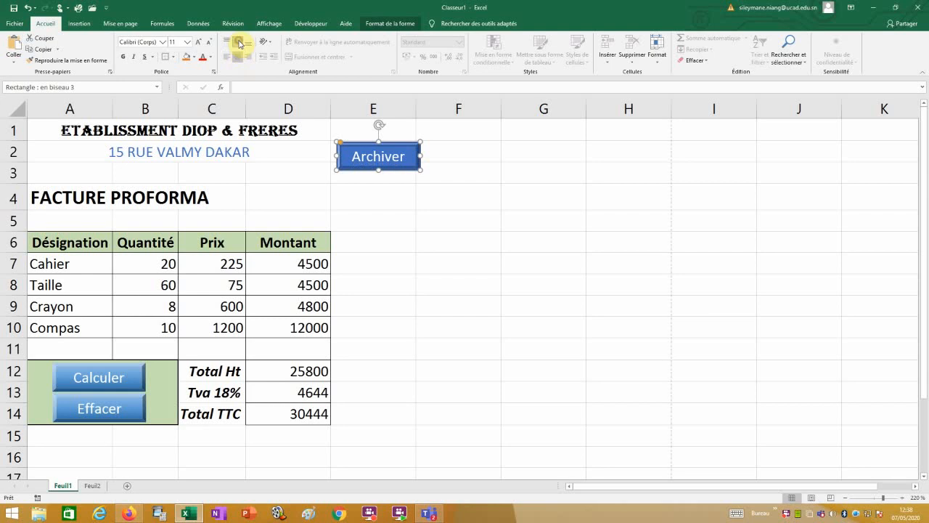
click(391, 24)
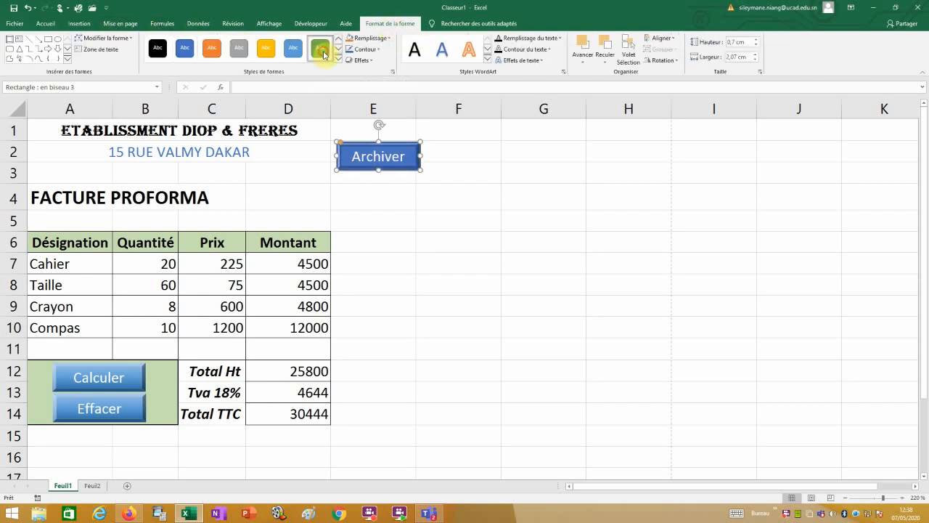
click(324, 55)
click(419, 233)
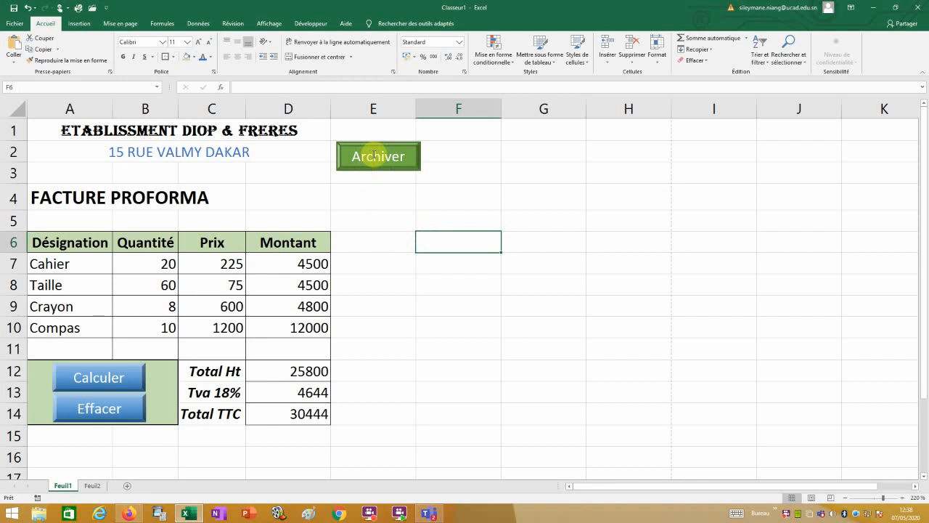
Step: Assign the Archive macro to the green Archiver shape and deselect the shape
right_click(372, 155)
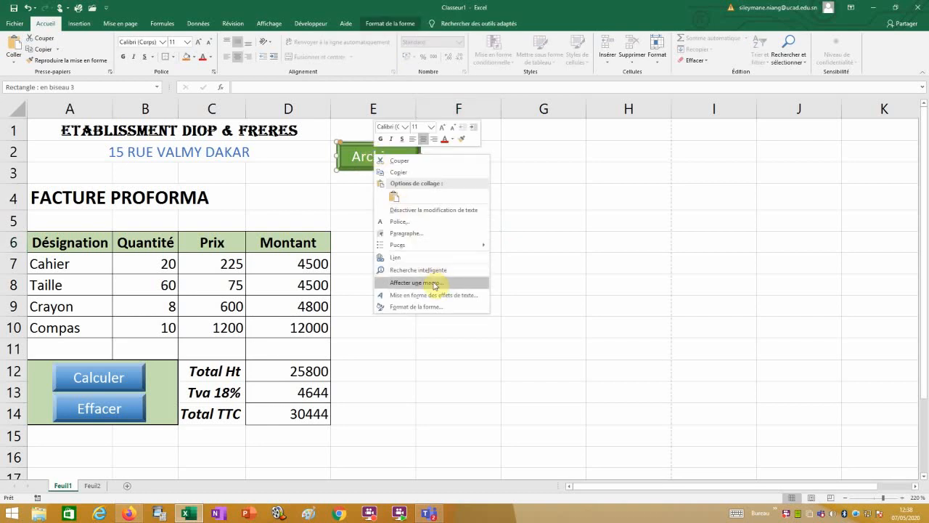
click(429, 283)
click(351, 226)
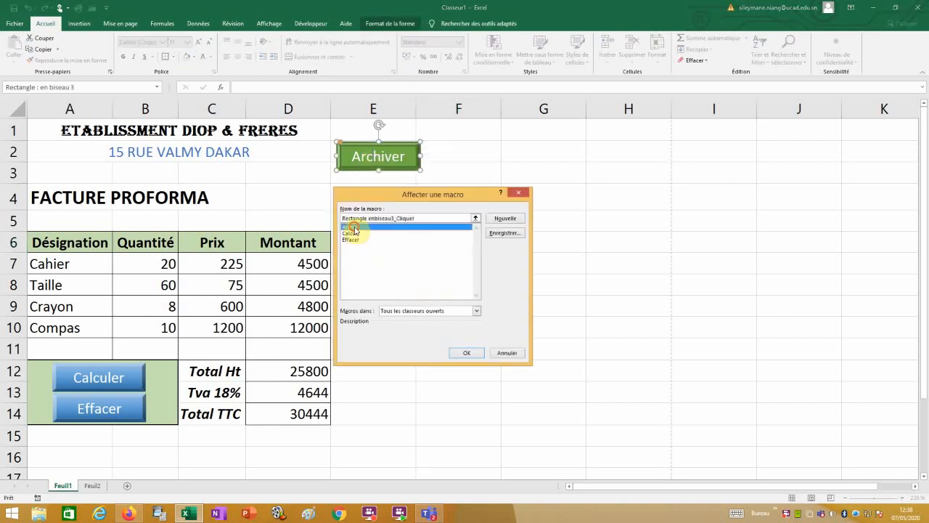
click(469, 352)
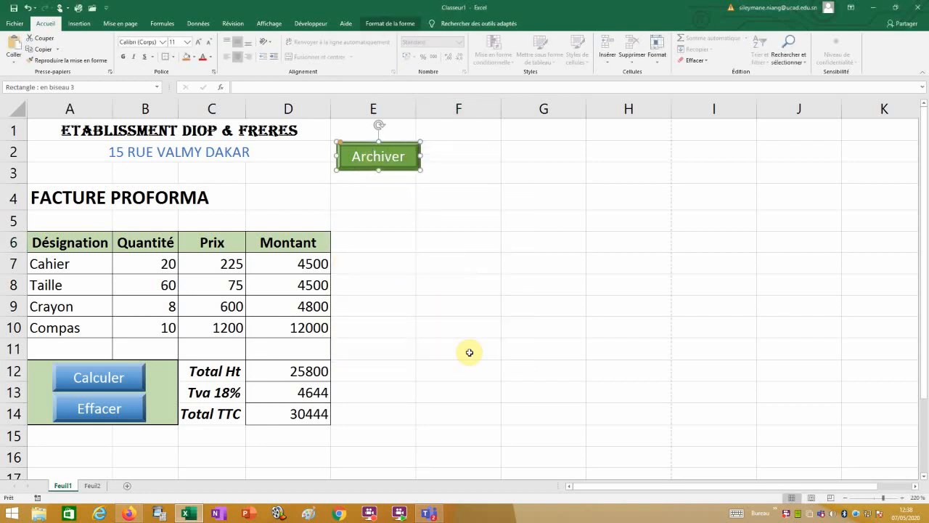
click(444, 226)
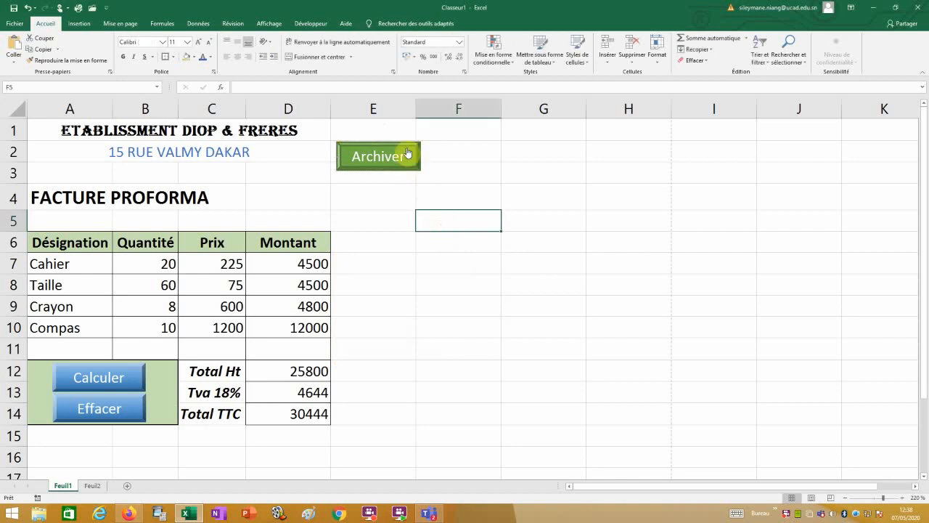
Step: Run the Archiver shape's macro, check the invoice copy on the new sheet and return to Feuil1
click(414, 305)
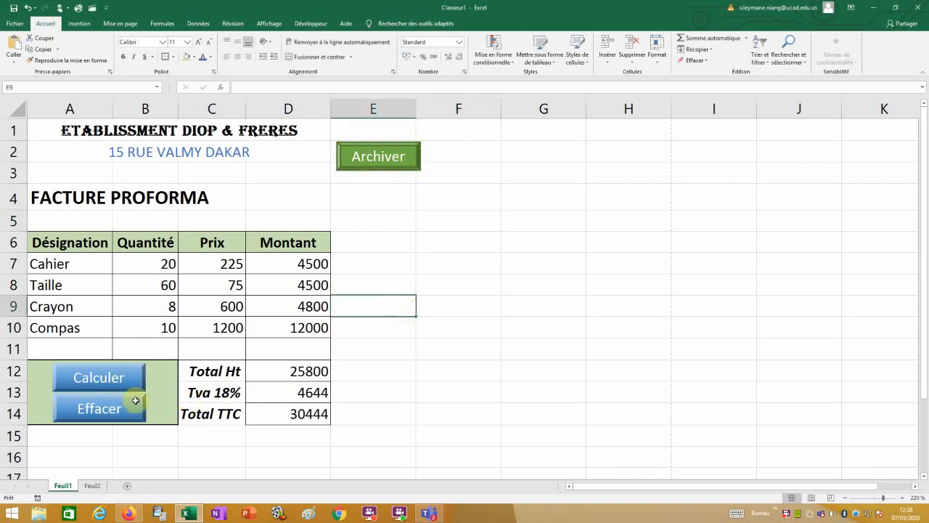
click(385, 164)
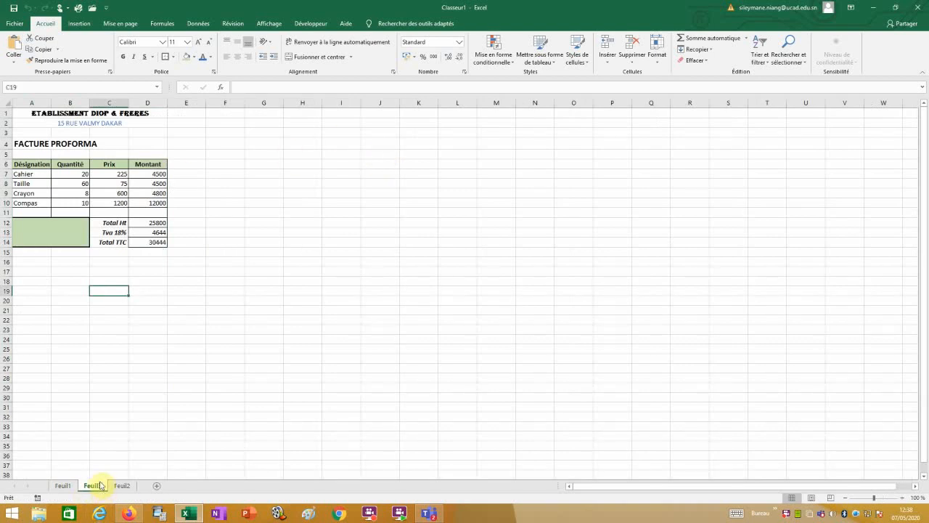
click(129, 384)
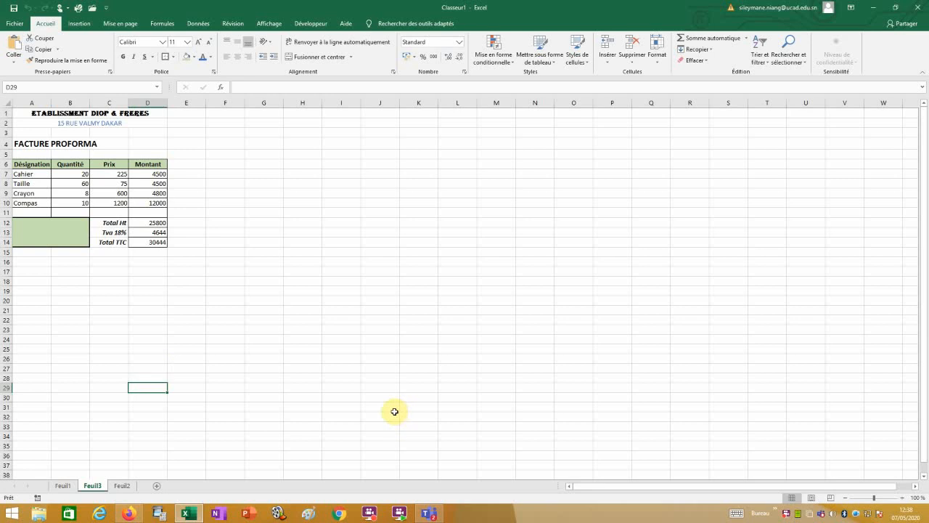
click(62, 486)
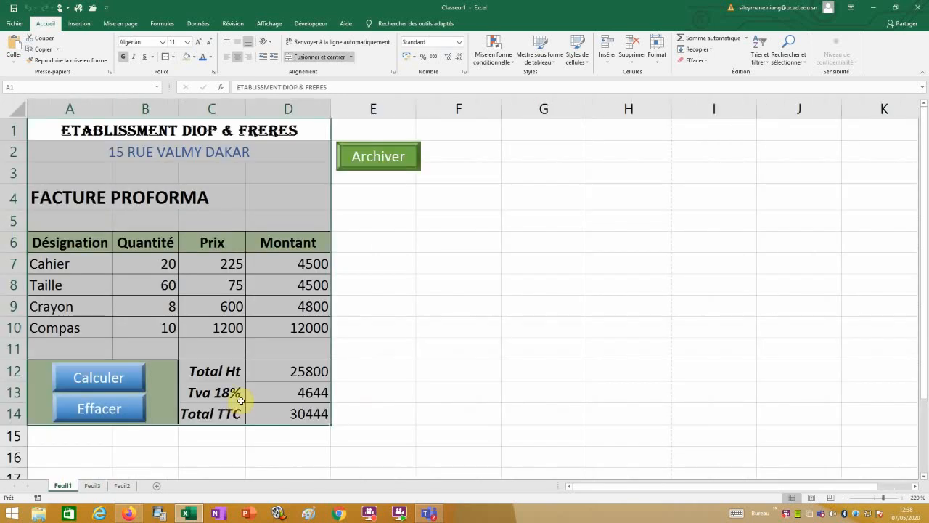
click(482, 396)
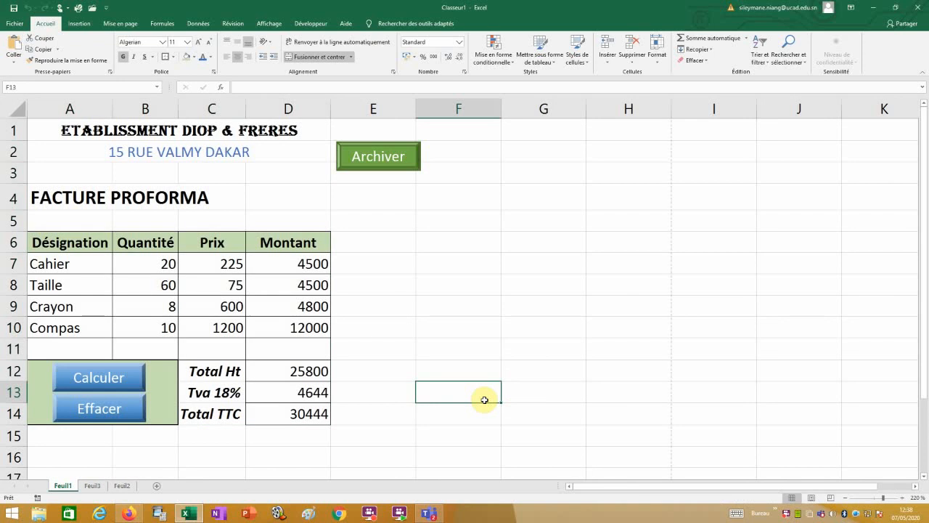